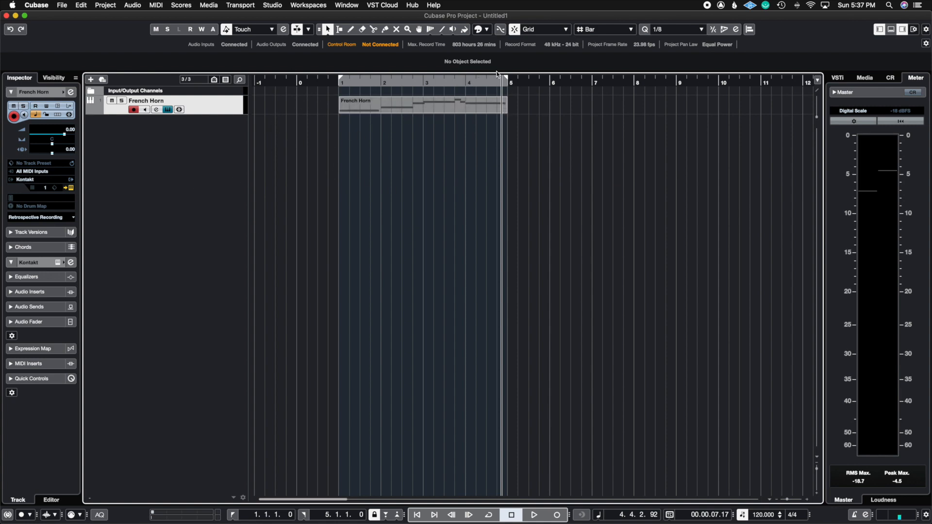
Step: Clear the existing locator range and set the locators around the French Horn MIDI part
left_click_drag(505, 77, 325, 93)
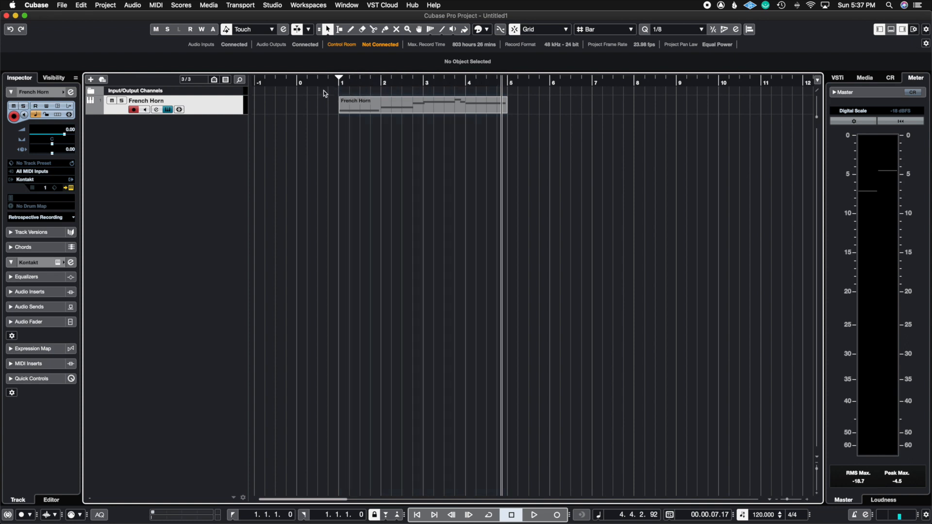
left_click(400, 108)
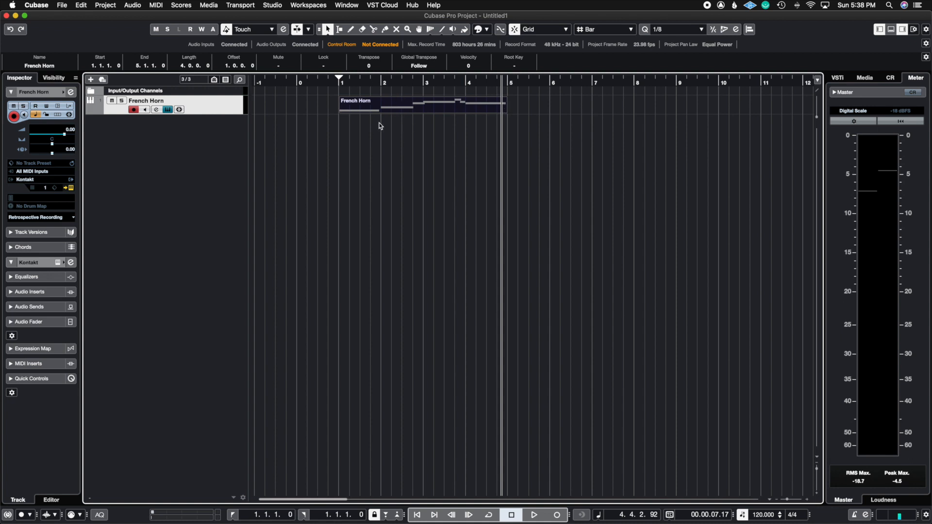
key("p")
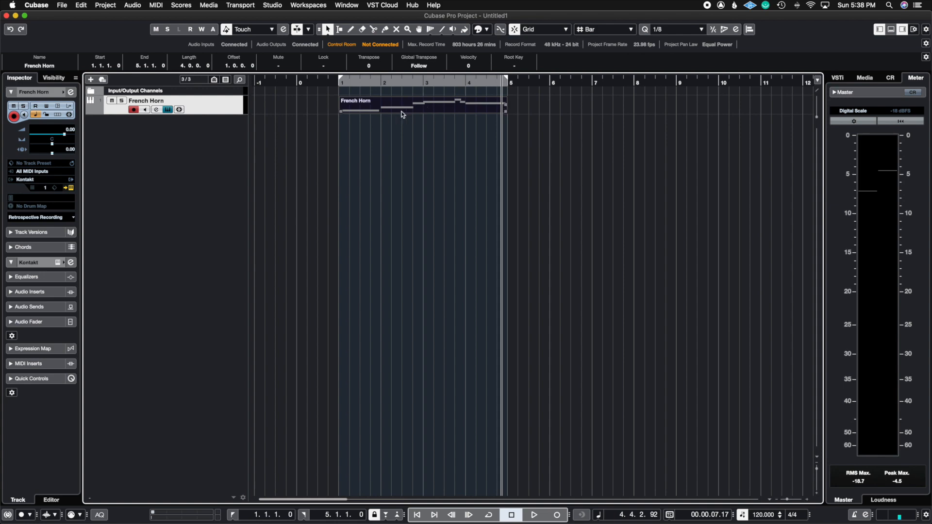
Step: Render the French Horn part in place with the current settings
left_click(81, 5)
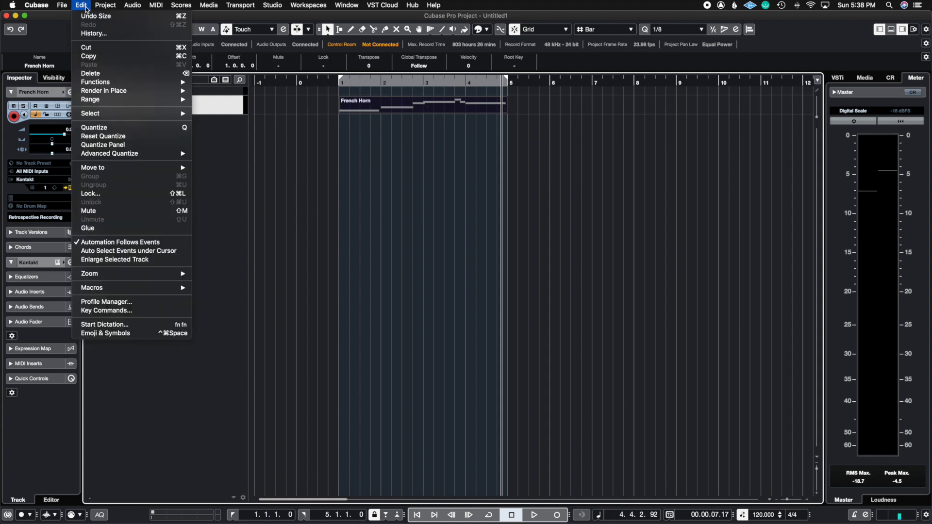
mouse_move(125, 97)
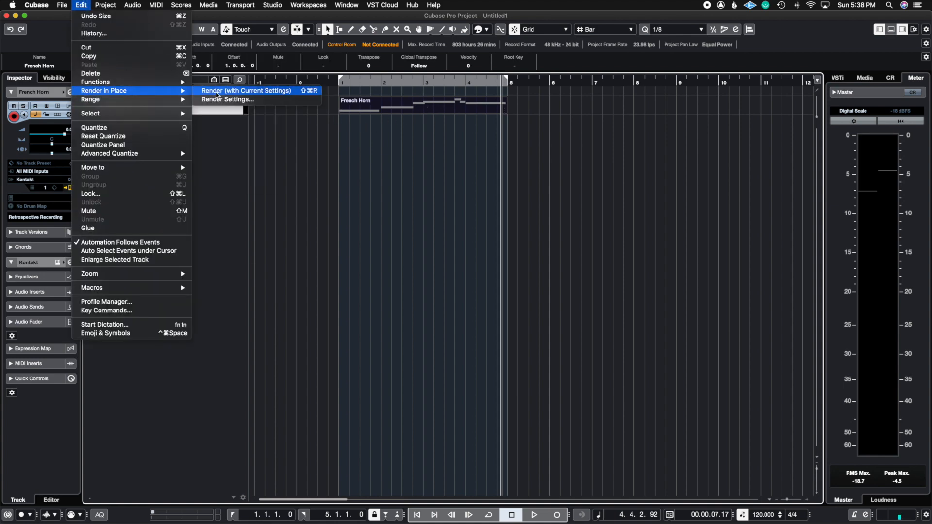
left_click(245, 90)
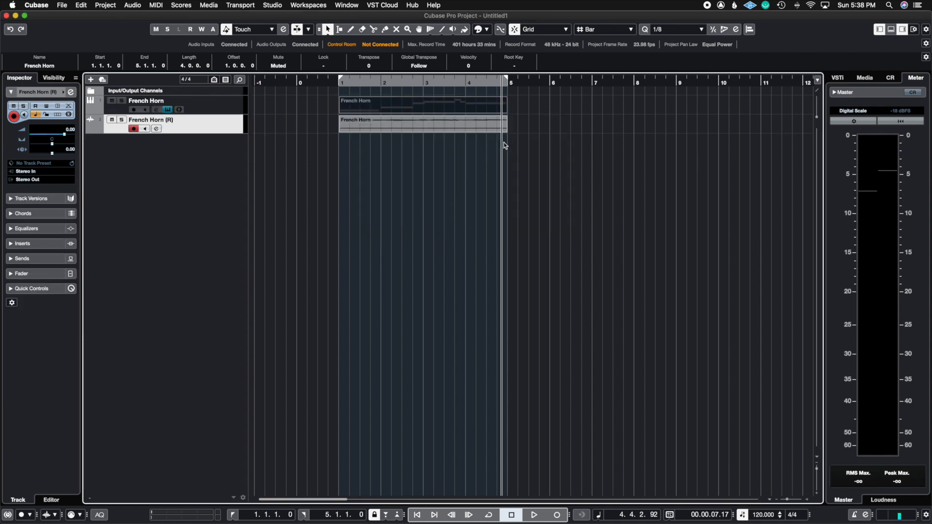
Step: Enlarge the height of the rendered French Horn (R) audio track and solo it
left_click_drag(221, 133, 230, 324)
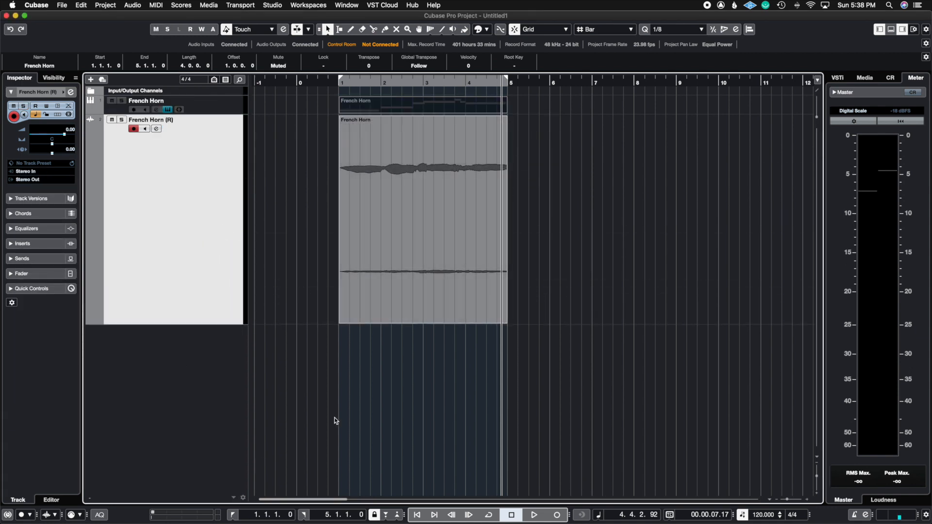
left_click(123, 120)
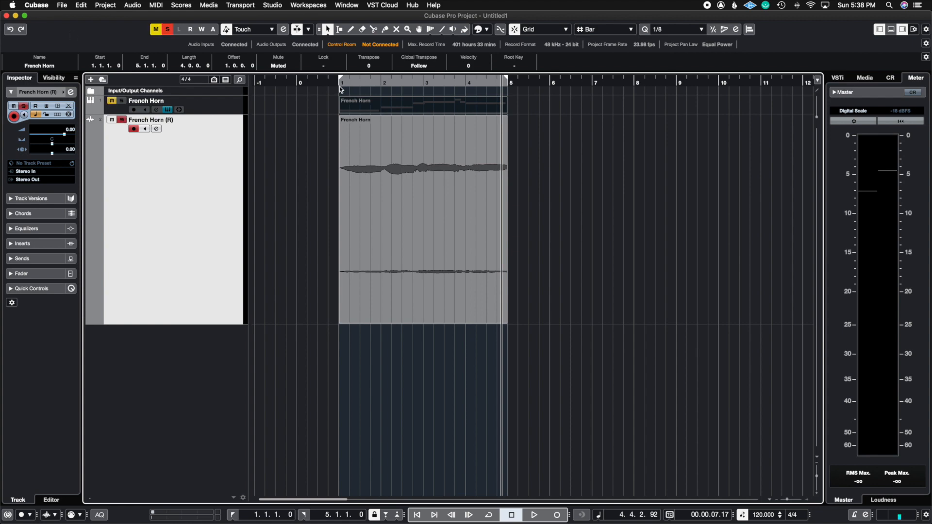
Step: Play the rendered French Horn audio from bar 1 with the cycle turned on, and stop playback
left_click(337, 83)
key("slash")
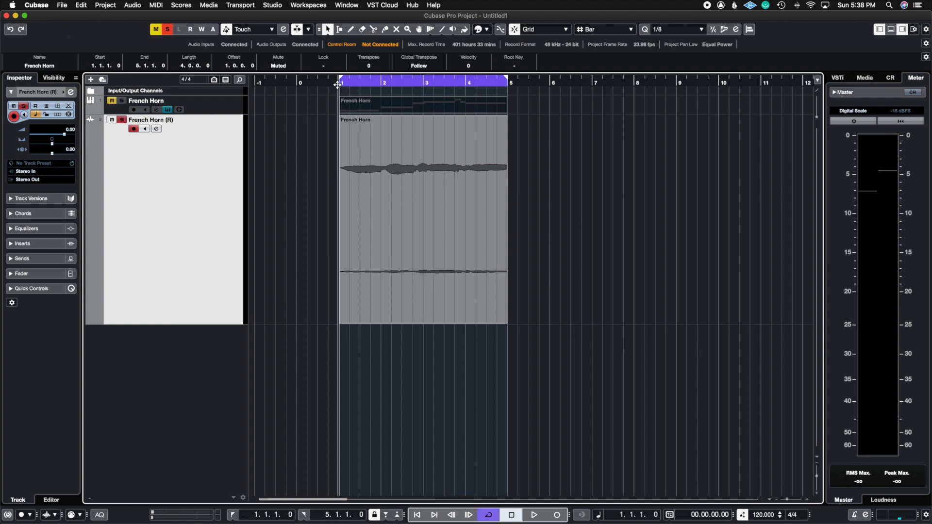
key("space")
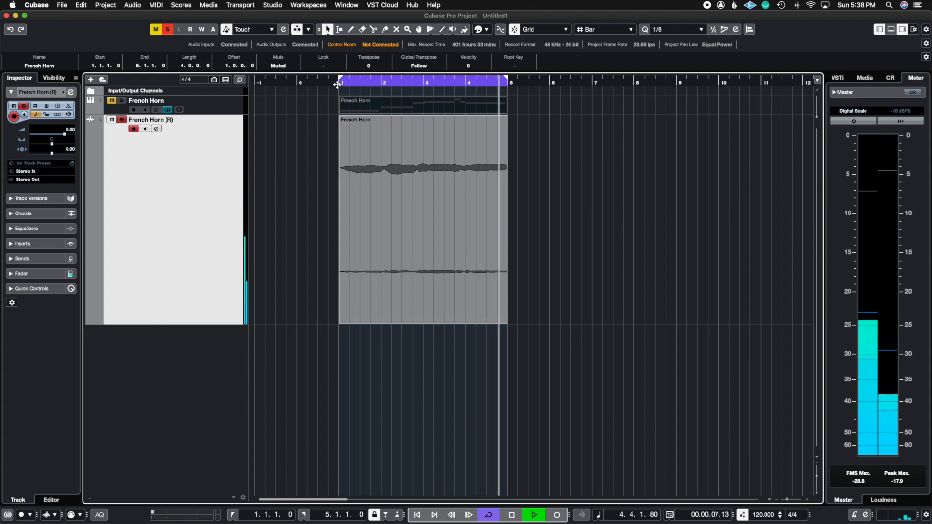
key("space")
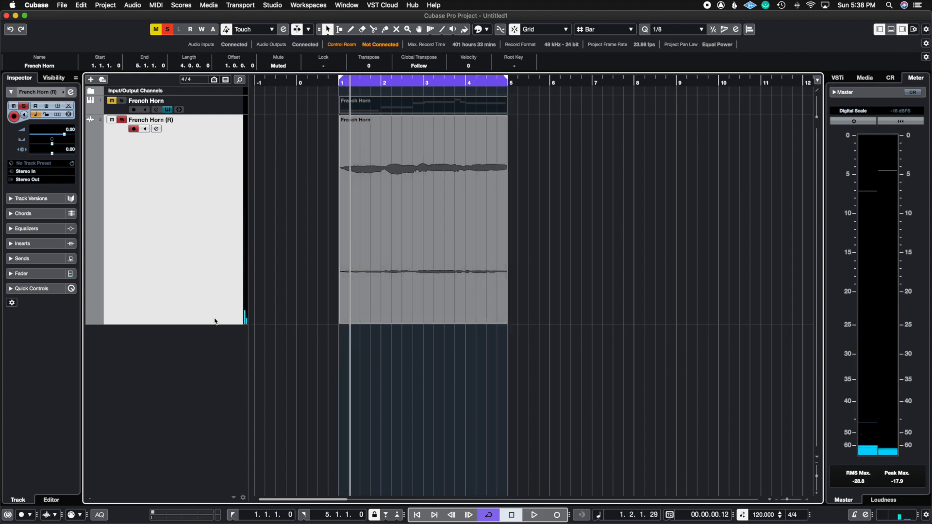
Step: Make the French Horn (R) track slightly taller, and turn off the cycle and collapse the locator range to bar 1
left_click_drag(209, 323, 210, 341)
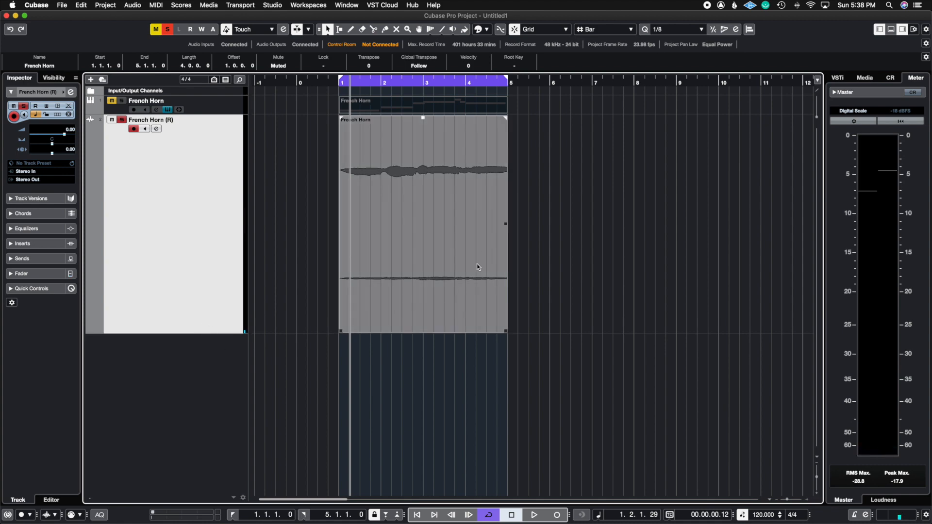
left_click(369, 77)
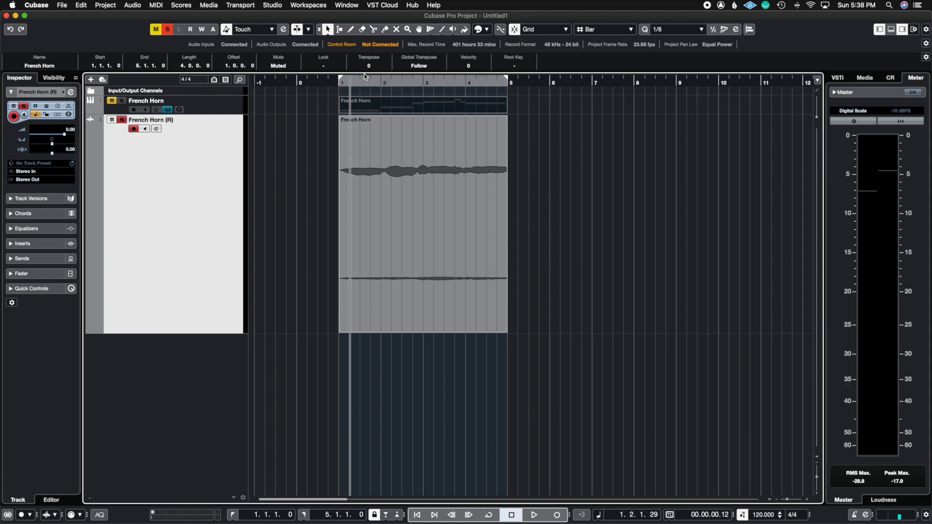
left_click_drag(507, 81, 339, 81)
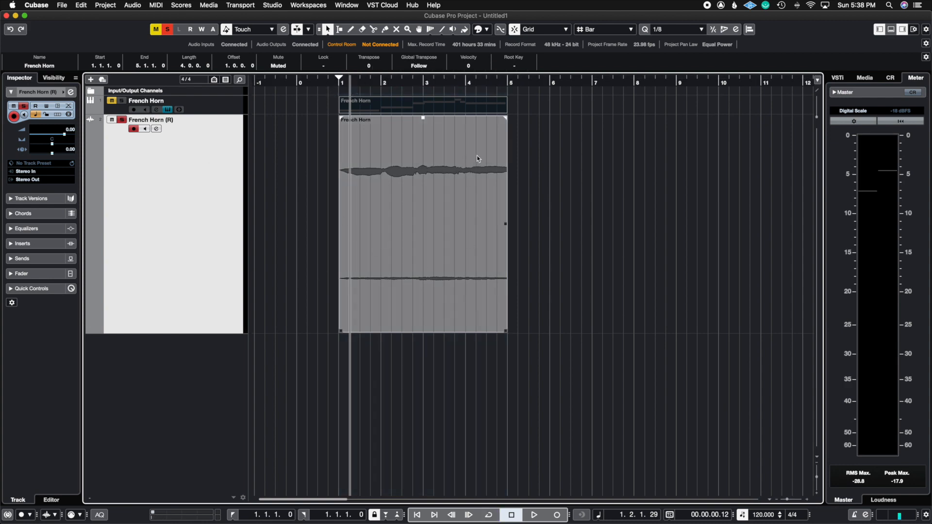
Step: Select the range from bar 3 to bar 5 of the rendered audio event with the Range Selection tool
scroll(477, 156, "up", 5)
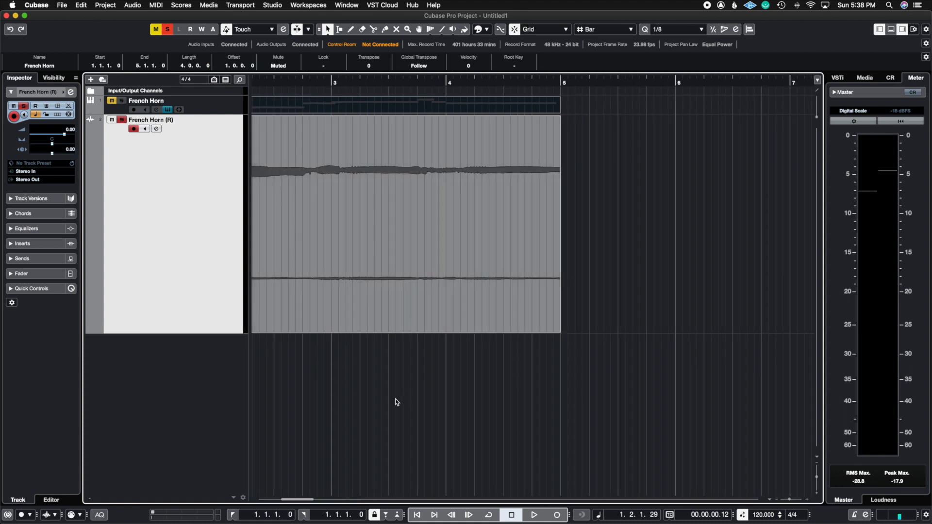
left_click_drag(298, 500, 287, 500)
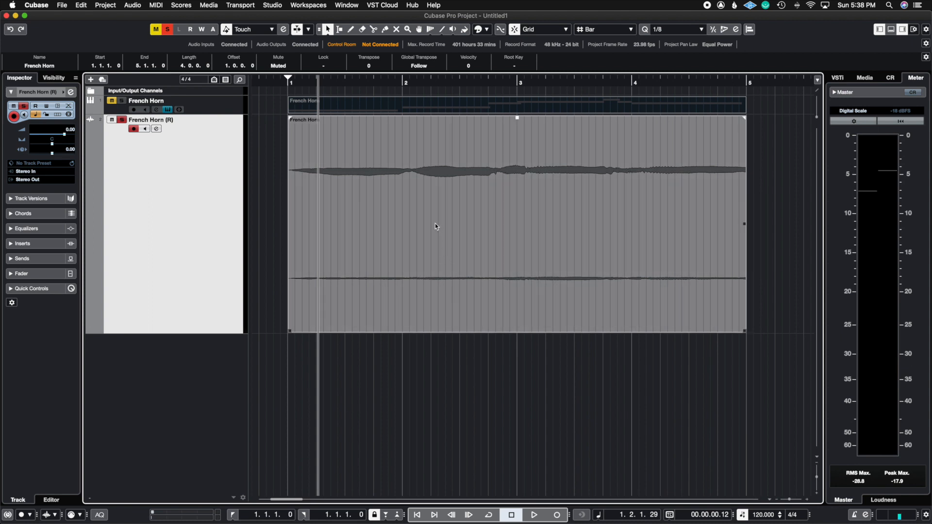
left_click(341, 29)
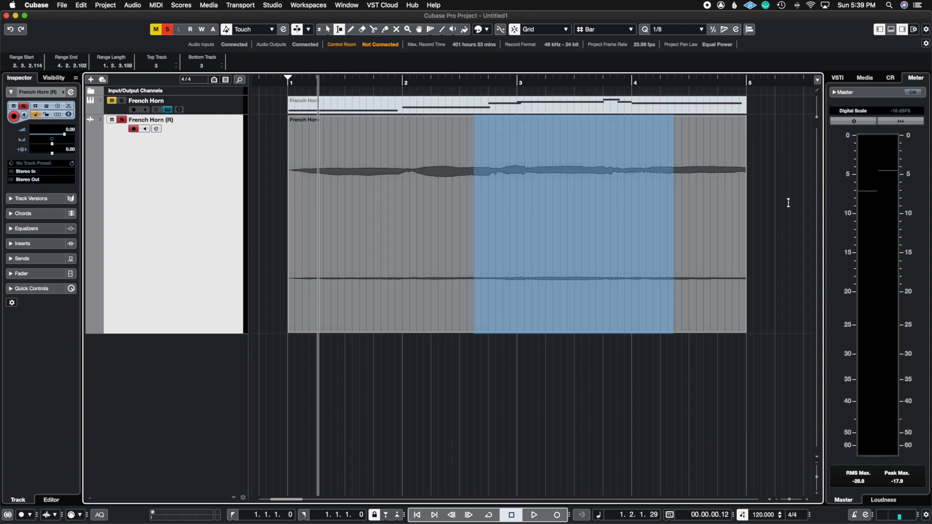
left_click(529, 187)
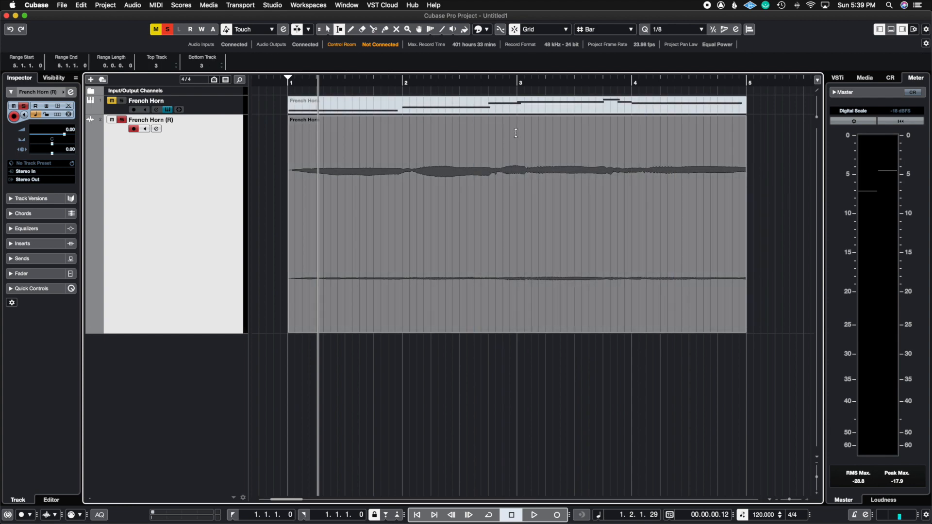
left_click_drag(559, 134, 743, 141)
Step: Open Direct Offline Processing for the selected range and move its window below the upper waveform
left_click(133, 5)
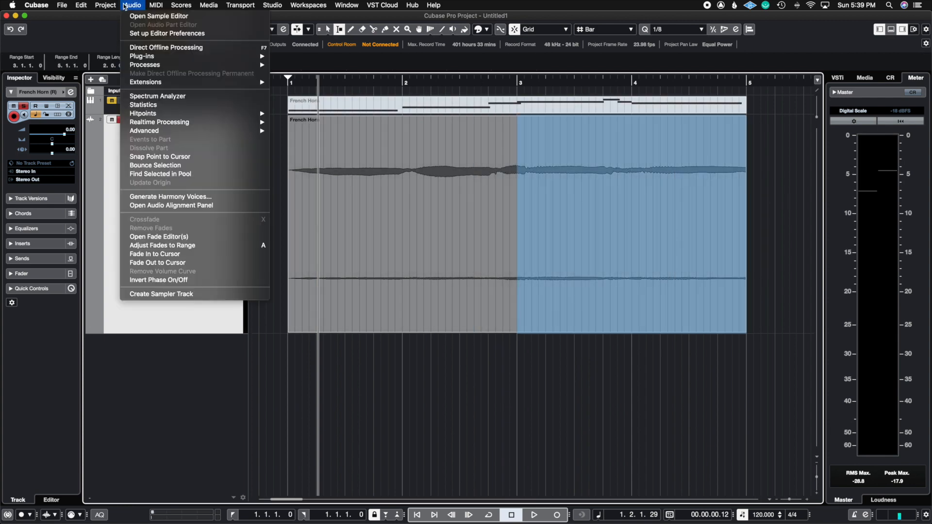
mouse_move(182, 58)
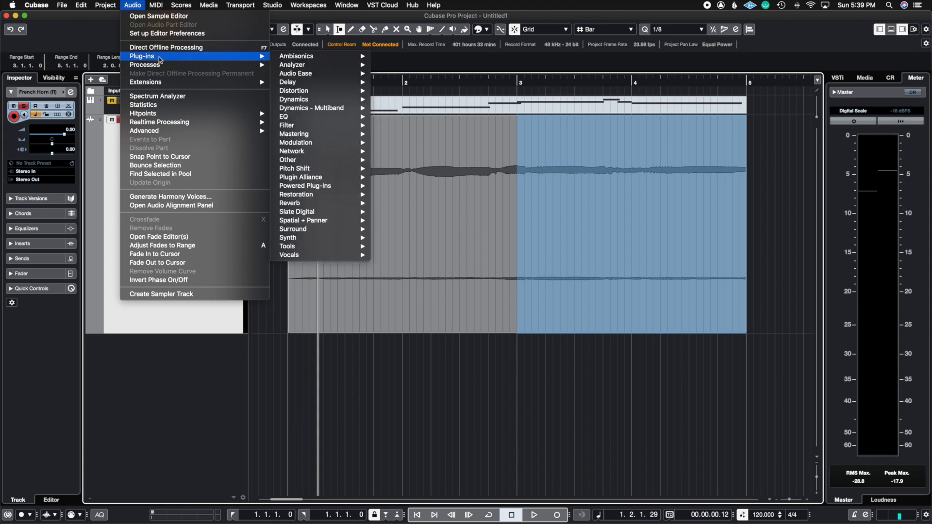
mouse_move(320, 127)
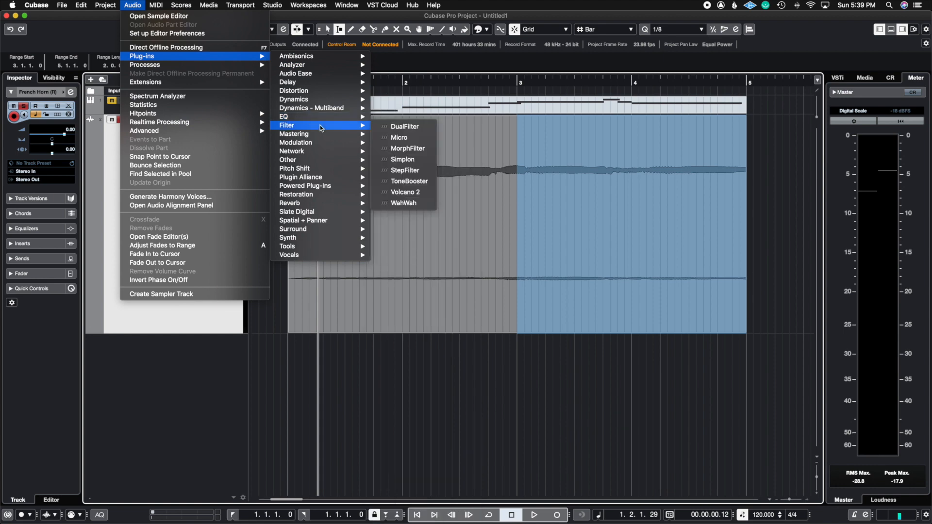
mouse_move(320, 186)
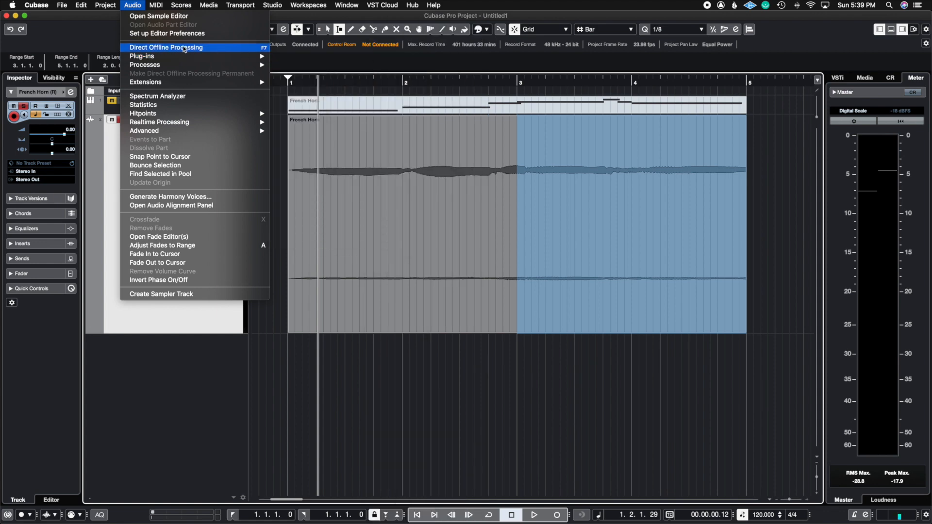
left_click(179, 49)
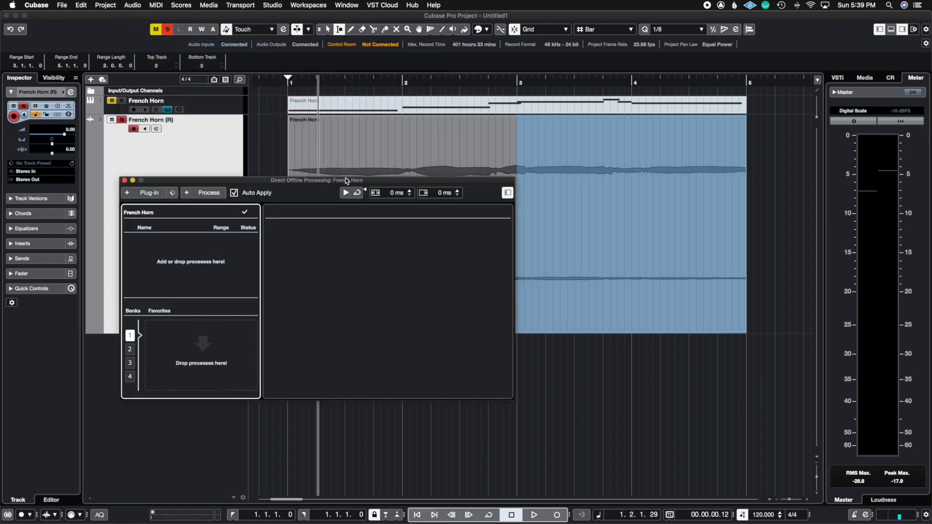
left_click_drag(356, 183, 530, 221)
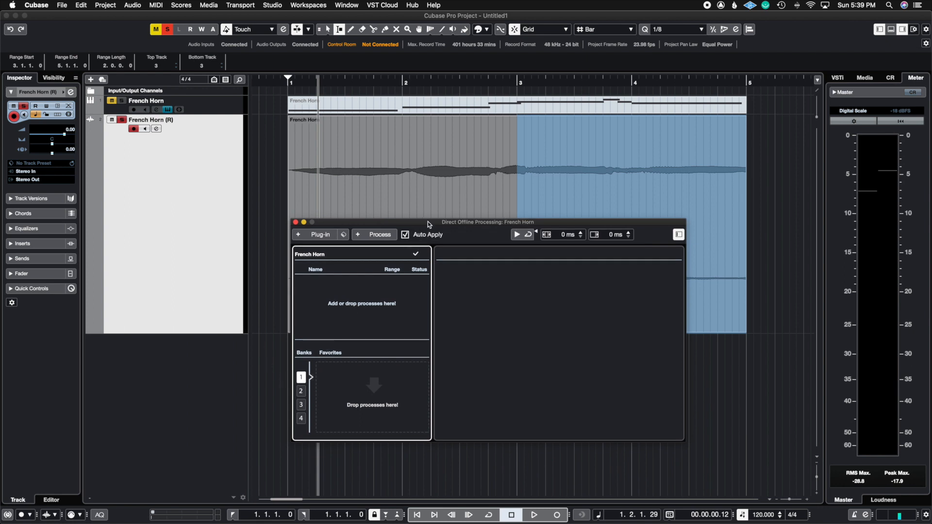
left_click_drag(427, 221, 439, 202)
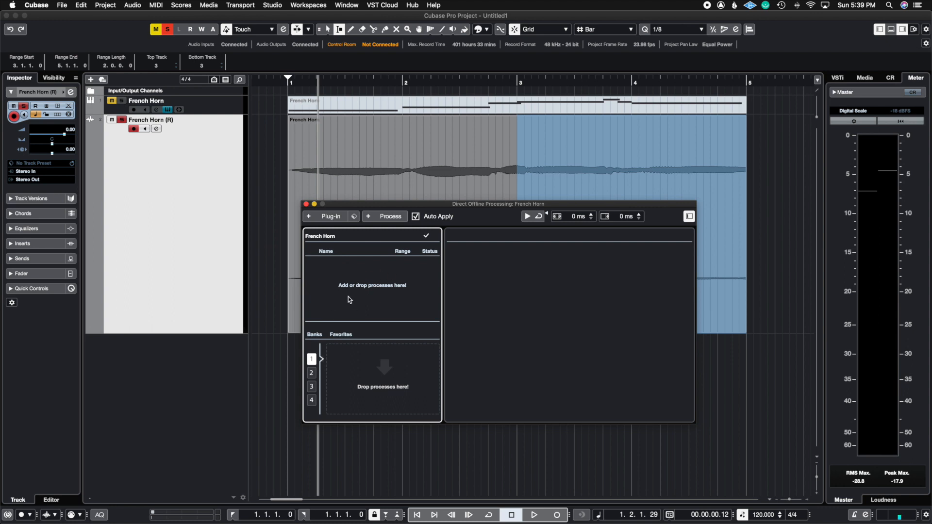
left_click_drag(360, 202, 349, 188)
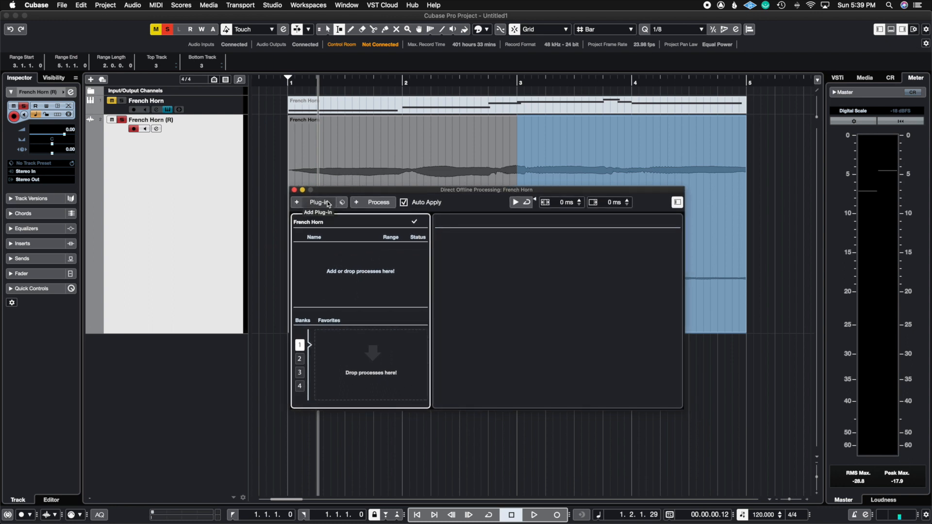
Step: Add the REVerence reverb plug-in to the selected range as an offline process
left_click(302, 204)
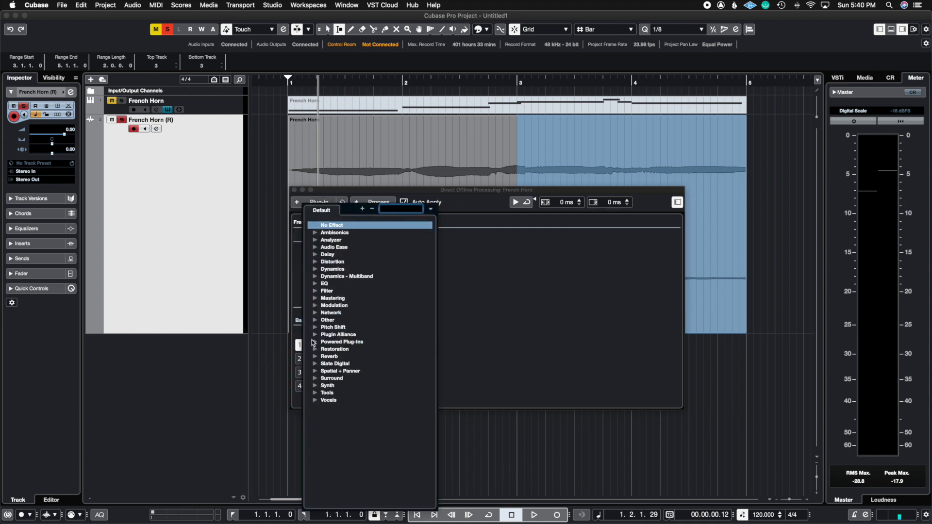
left_click(315, 357)
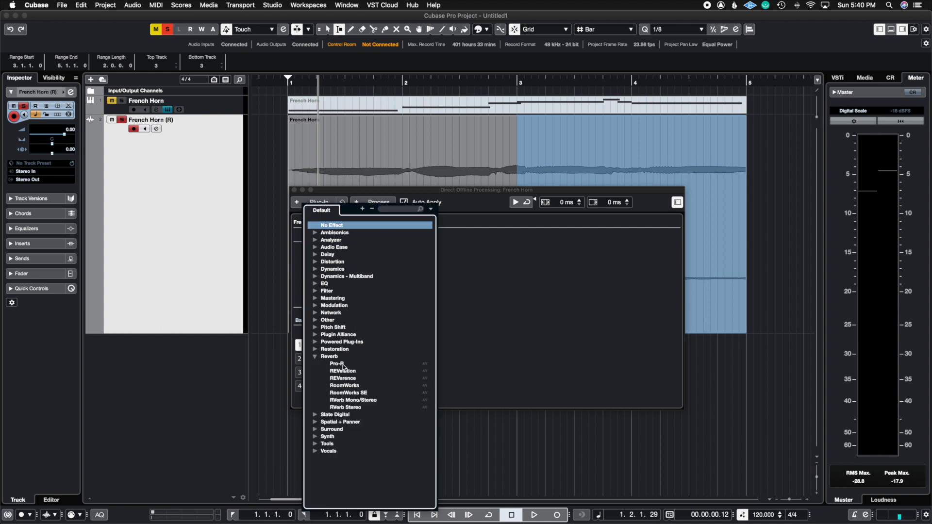
left_click(344, 378)
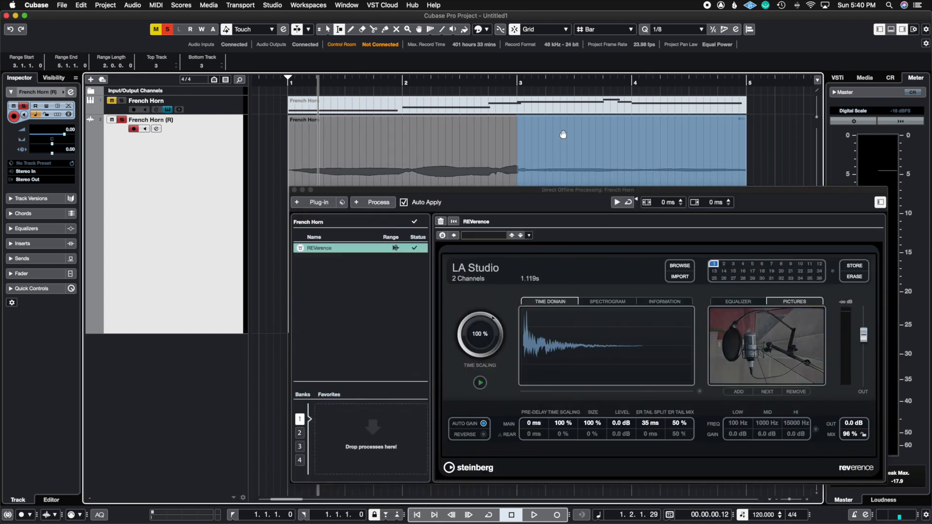
Step: Move the processing window clear of the waveform, and bypass and re-enable REVerence to compare the audio with and without it
left_click_drag(523, 187, 403, 178)
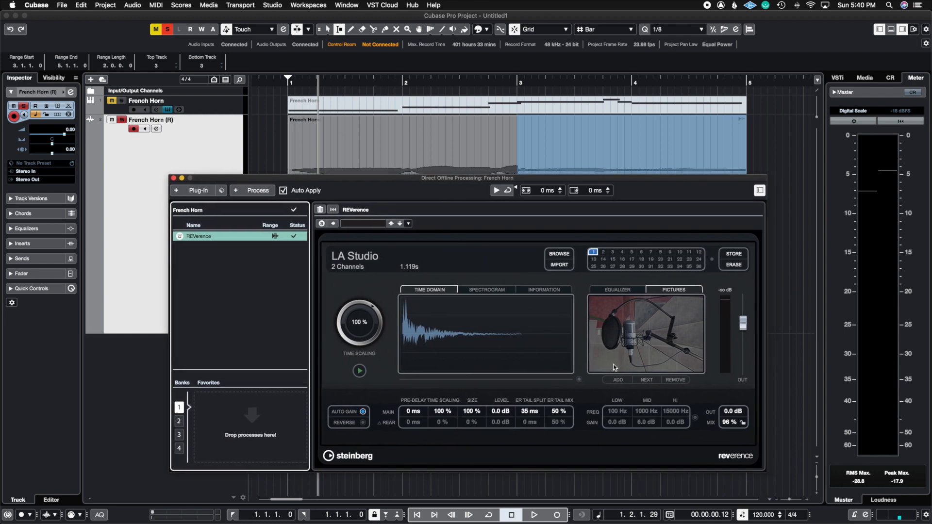
left_click_drag(602, 178, 599, 206)
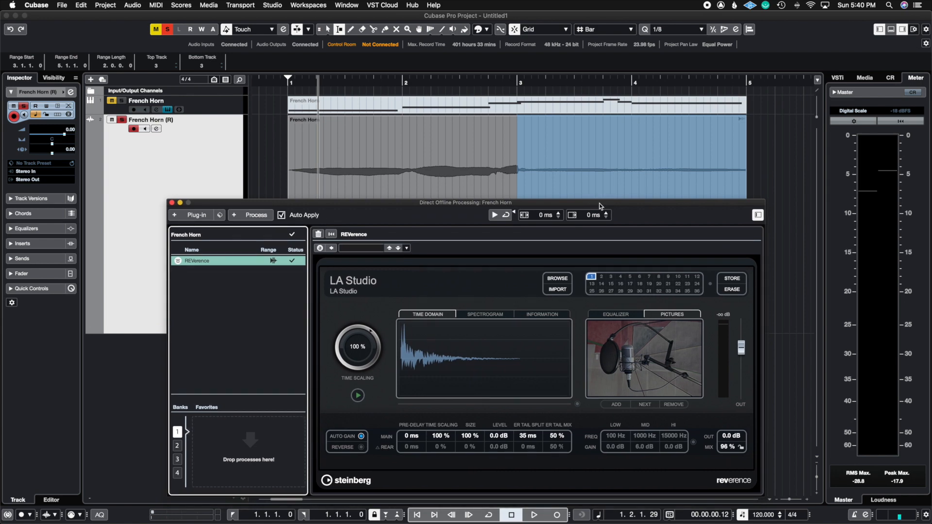
left_click(288, 76)
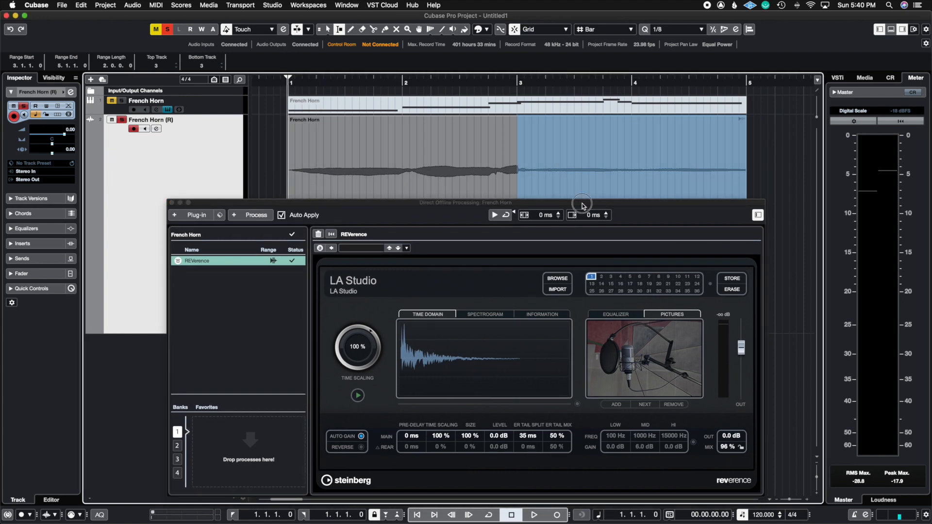
left_click_drag(582, 203, 585, 329)
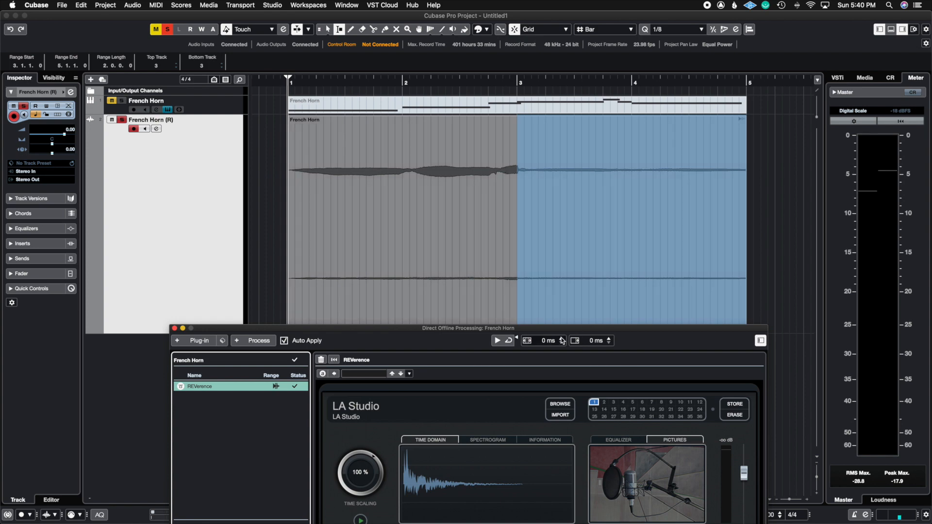
left_click(180, 387)
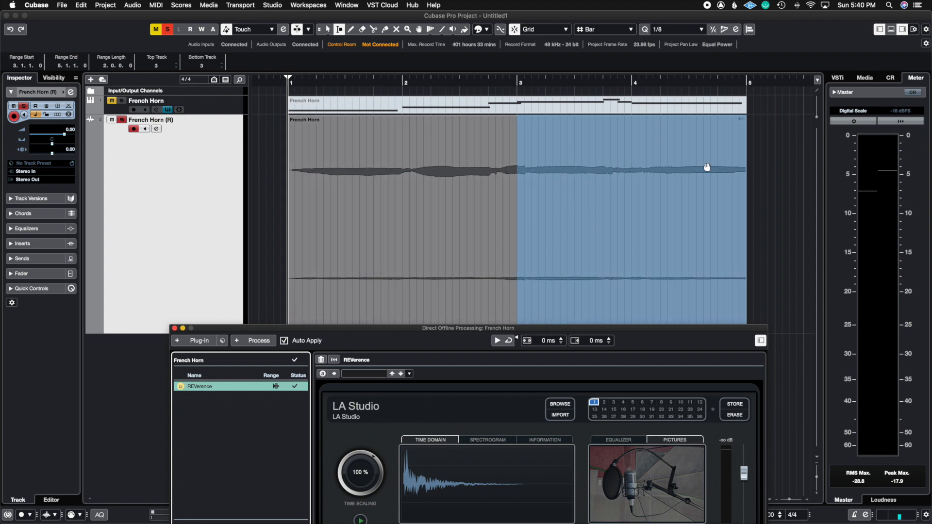
left_click(180, 386)
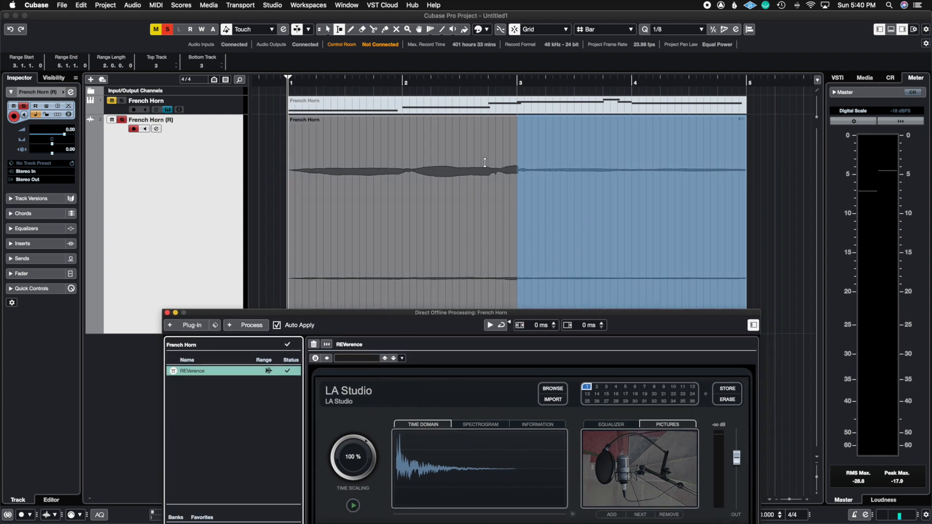
Step: Play the audio from bar 1 to hear REVerence on the selected range, then bring the processing window back up
left_click_drag(415, 313, 411, 301)
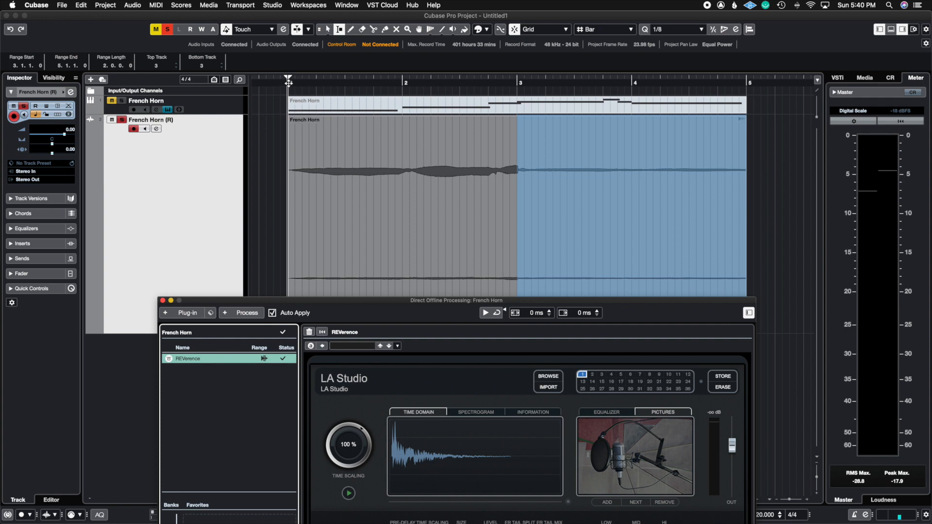
key("space")
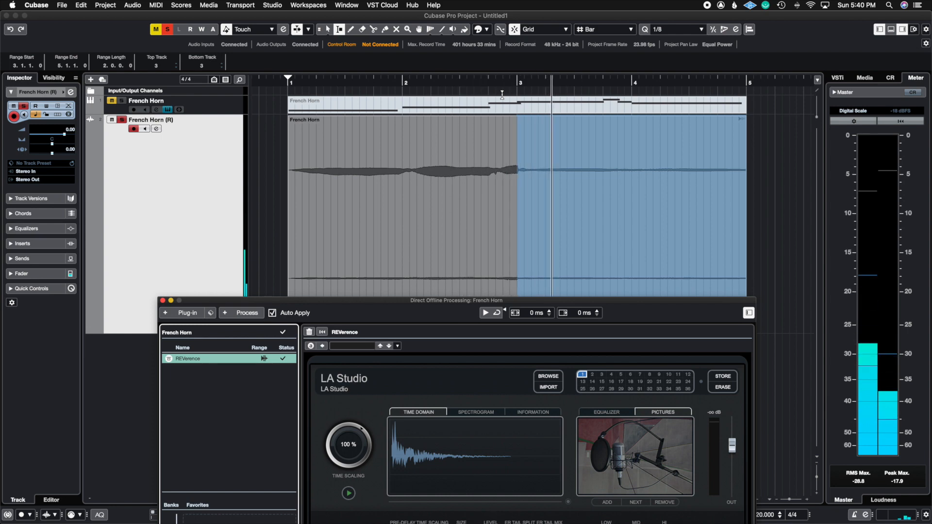
left_click_drag(508, 301, 486, 214)
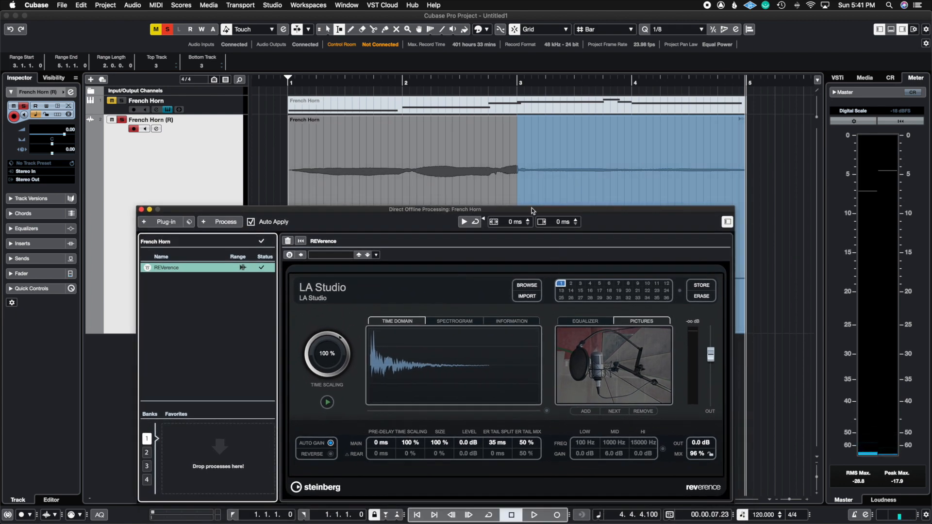
left_click_drag(533, 211, 563, 202)
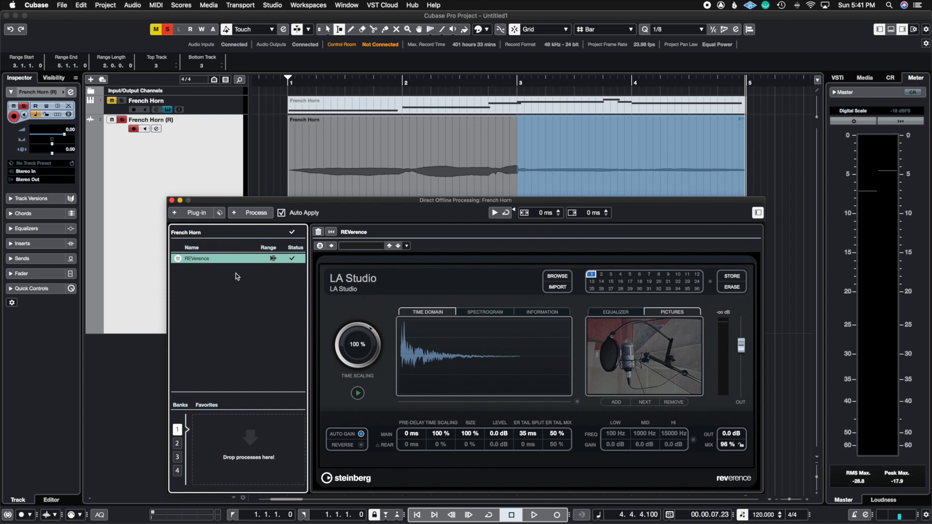
Step: Bypass REVerence for the selected range and reposition the processing window just below the upper waveform
left_click(178, 258)
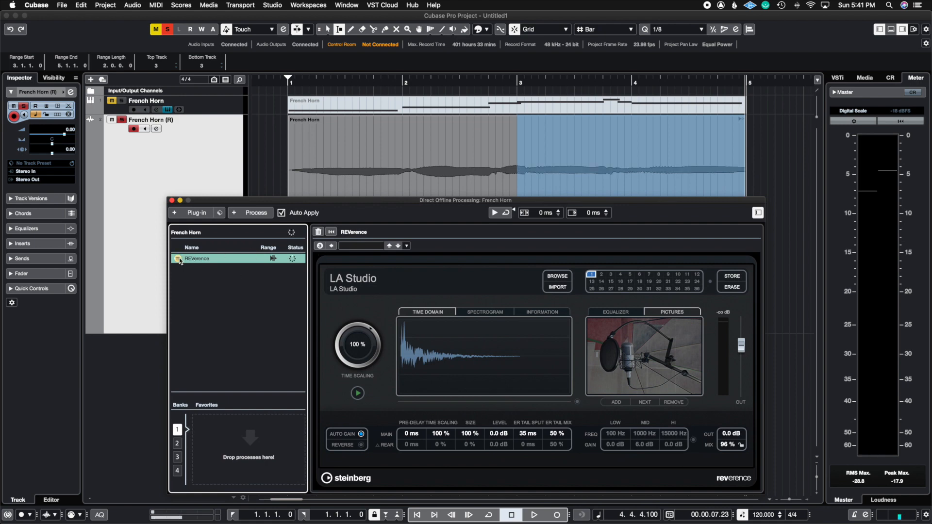
left_click_drag(387, 201, 377, 223)
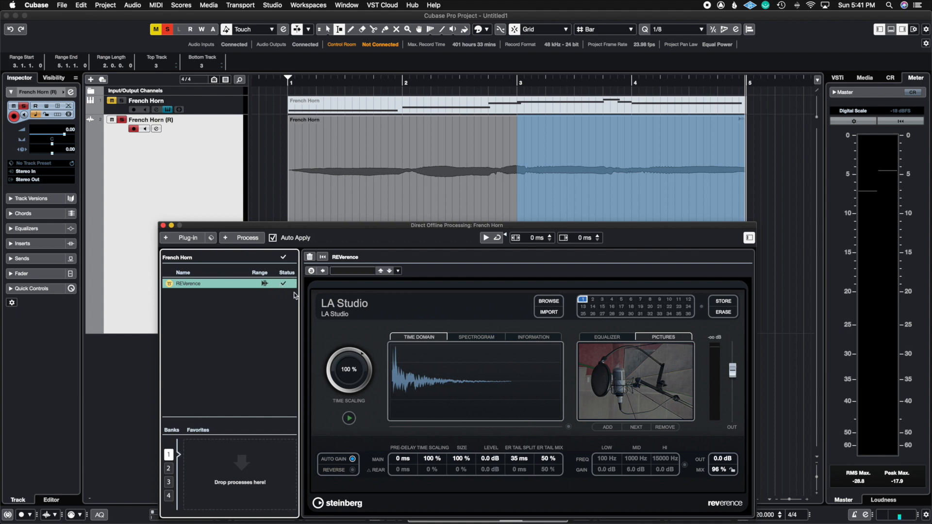
left_click_drag(300, 225, 301, 207)
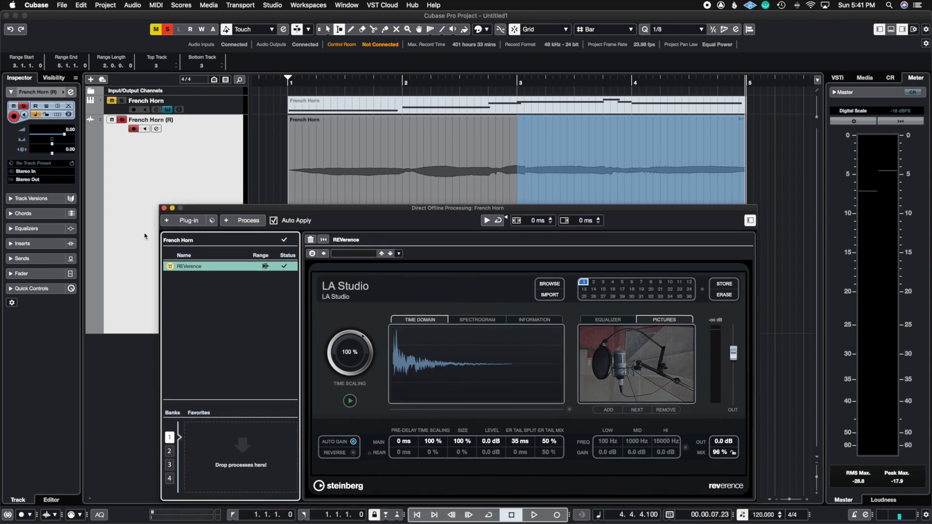
Step: Search the plug-ins for "pro-q" and add Pro-Q 3 to the selected range as a second offline process
left_click(173, 222)
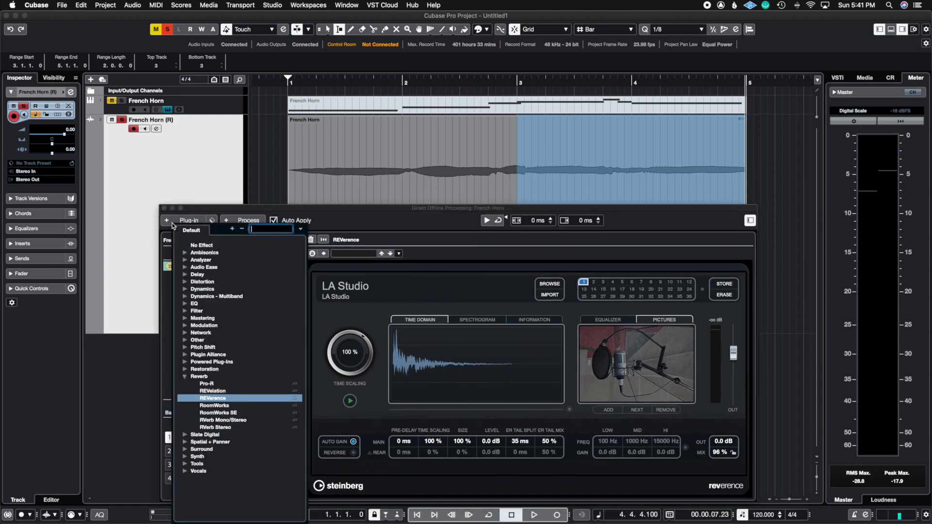
left_click(185, 376)
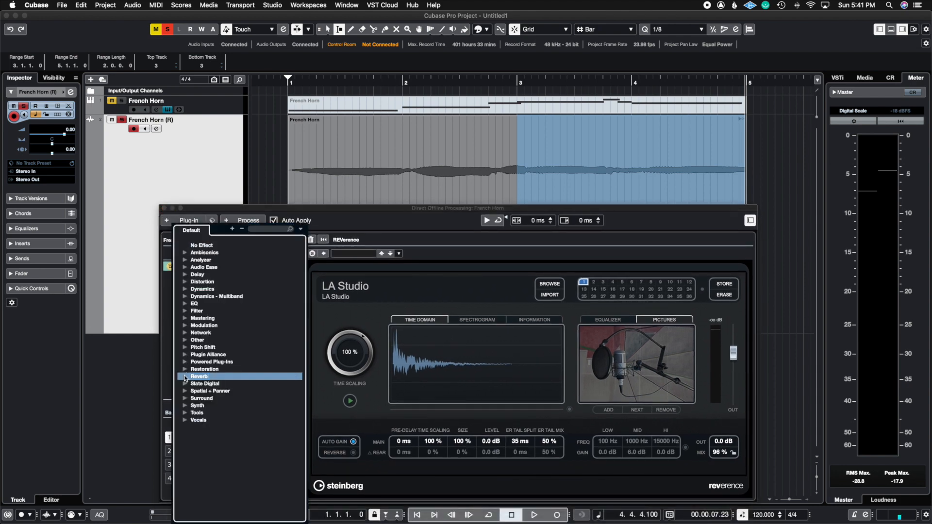
key("p")
key("r")
key("o")
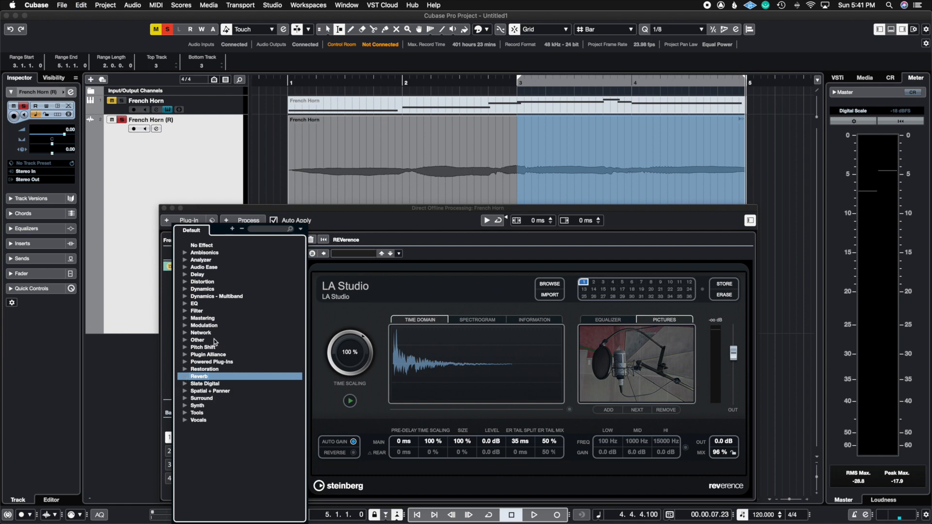
left_click(258, 228)
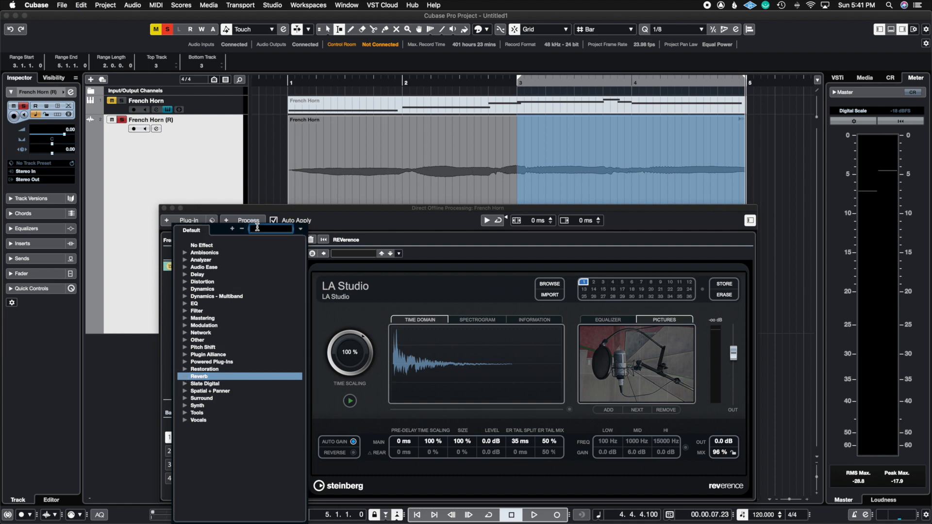
type("pro")
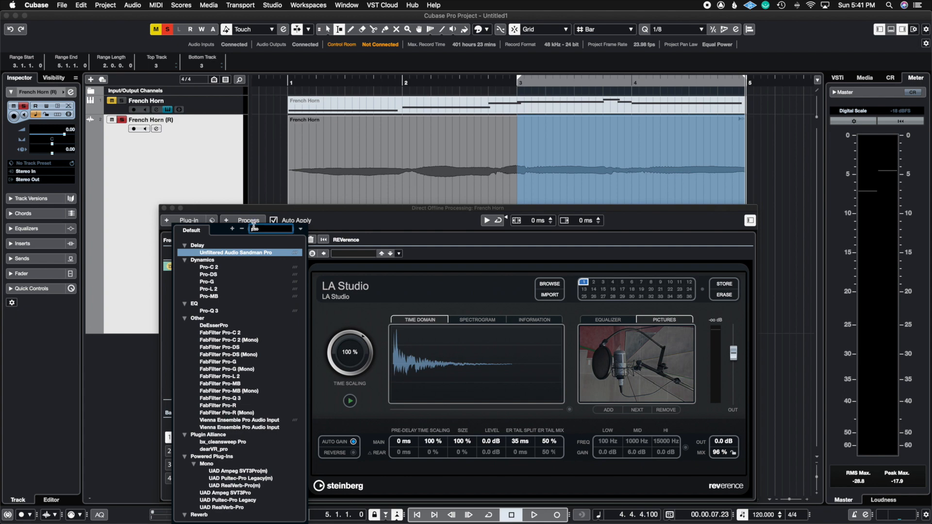
type("-q")
left_click(221, 268)
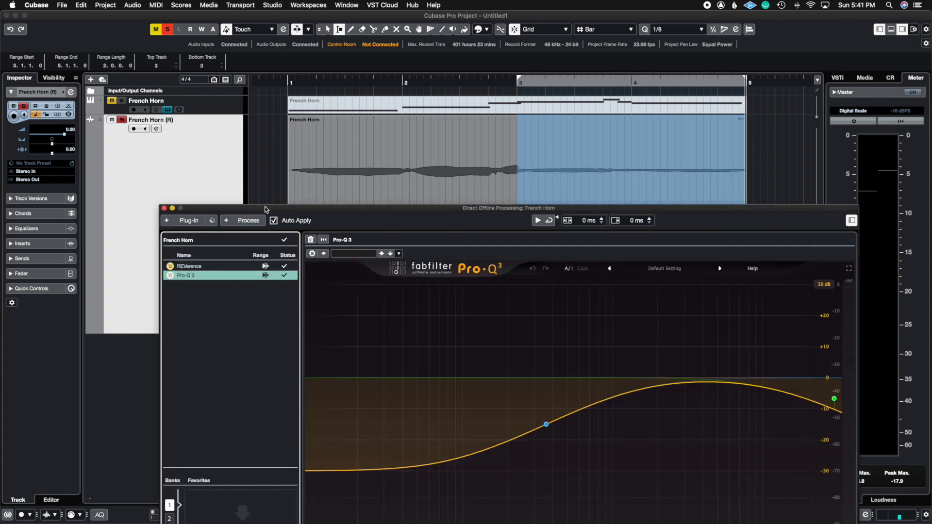
Step: Shape the Pro-Q 3 curve with a high cut at 30000 Hz and a -30 dB low shelf at about 425 Hz
left_click_drag(266, 209, 120, 92)
left_click_drag(400, 306, 512, 306)
left_click_drag(516, 309, 358, 309)
left_click_drag(688, 280, 835, 260)
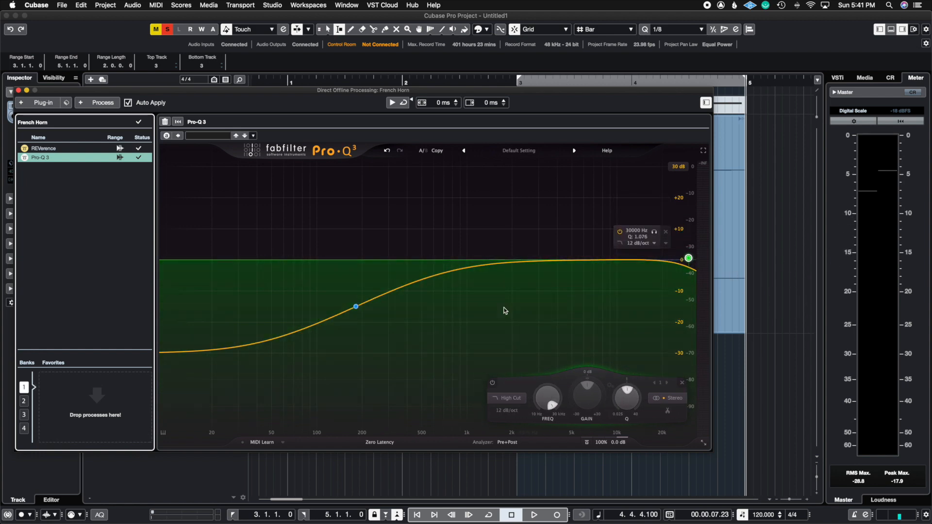
left_click_drag(356, 306, 409, 326)
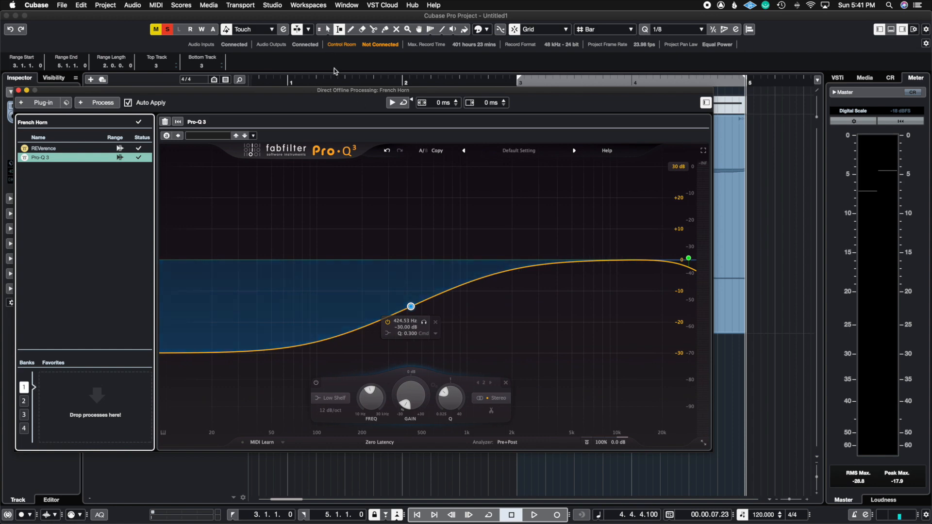
Step: Move the processing window clear of the waveform, and bypass and re-enable Pro-Q 3 to compare the audio
left_click_drag(335, 89, 424, 204)
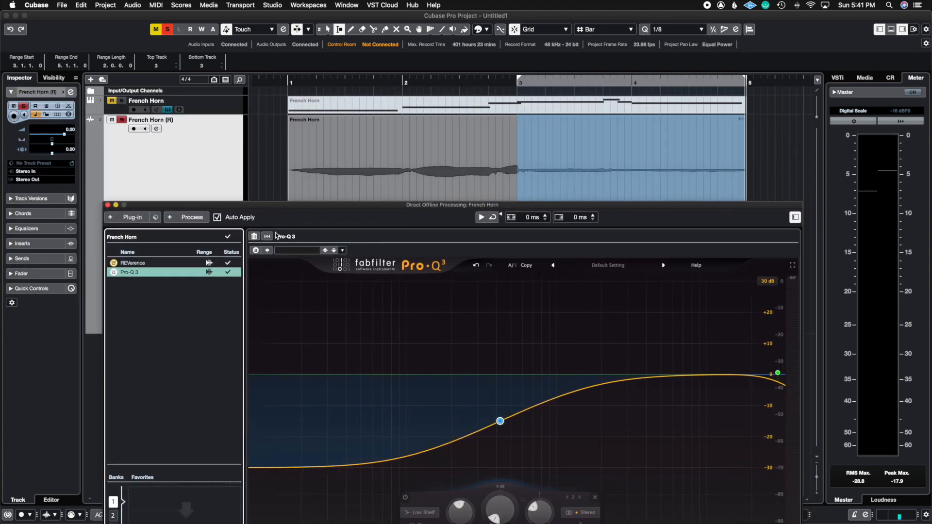
left_click(115, 273)
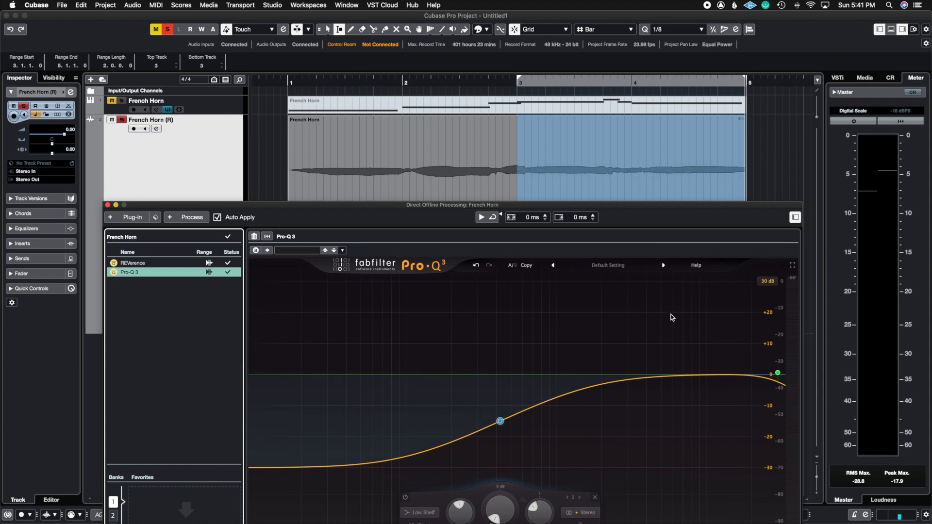
left_click(115, 274)
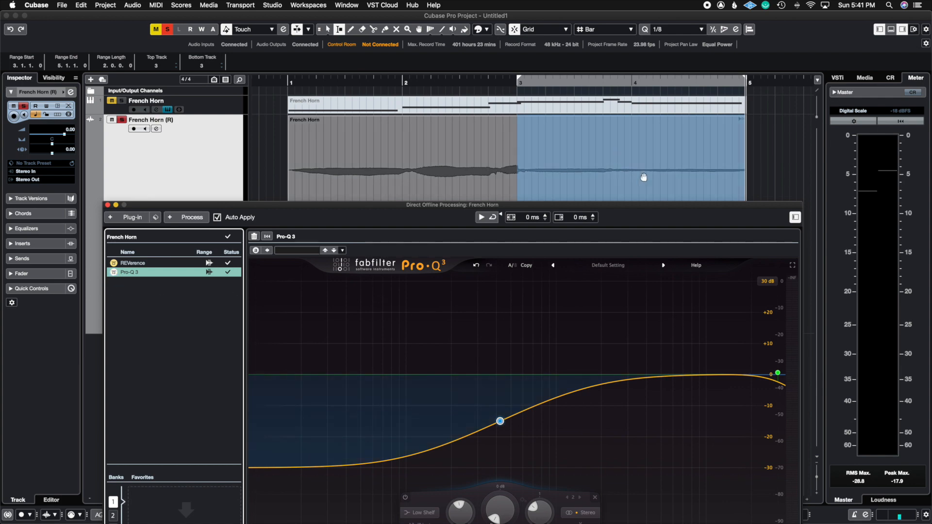
Step: Play the audio from bar 1 to hear Pro-Q 3 on the selected range, and reposition the processing window
left_click(289, 82)
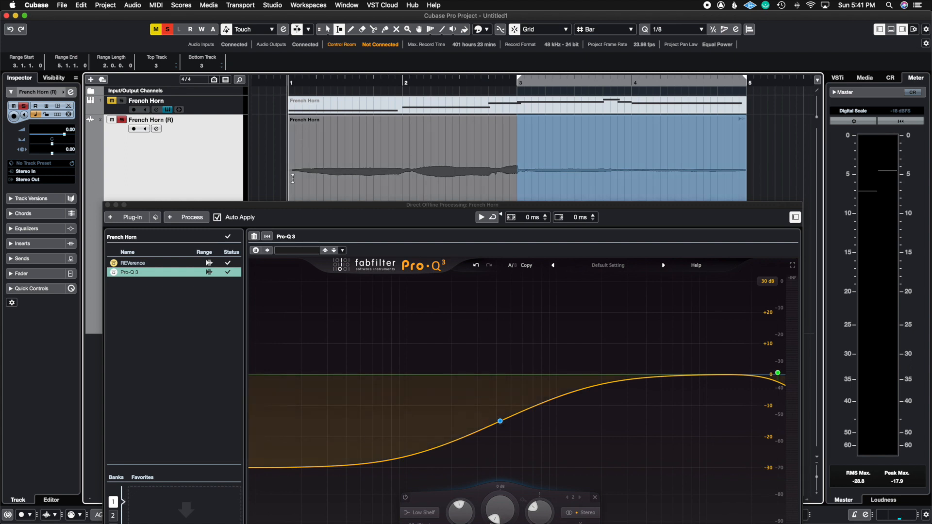
key("space")
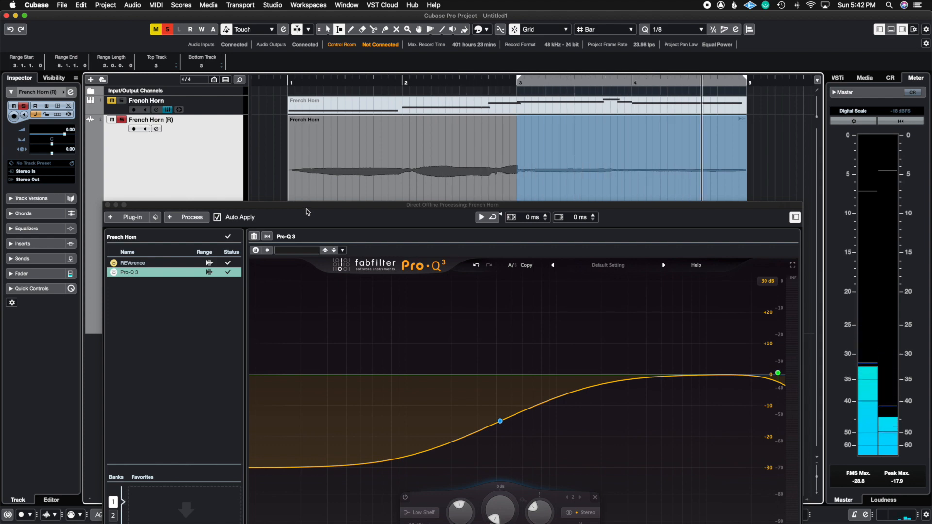
left_click_drag(306, 208, 304, 165)
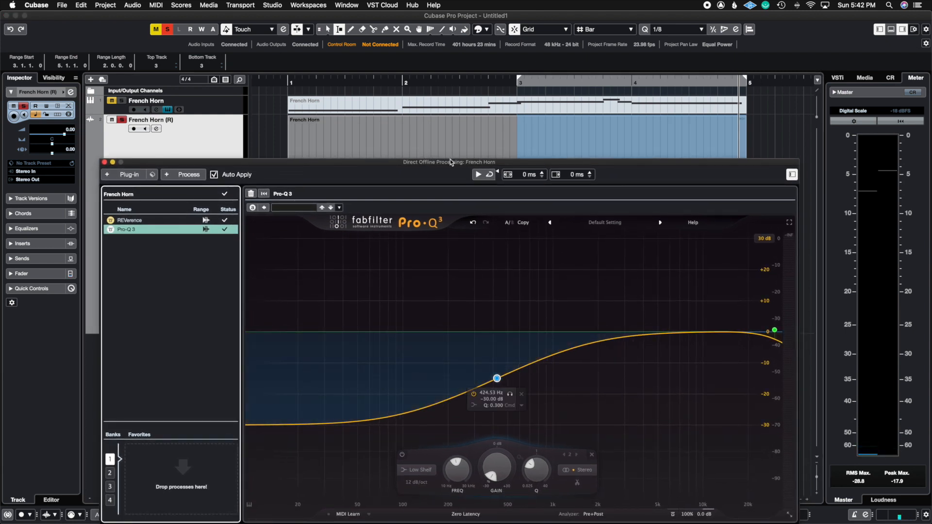
left_click_drag(452, 166, 452, 236)
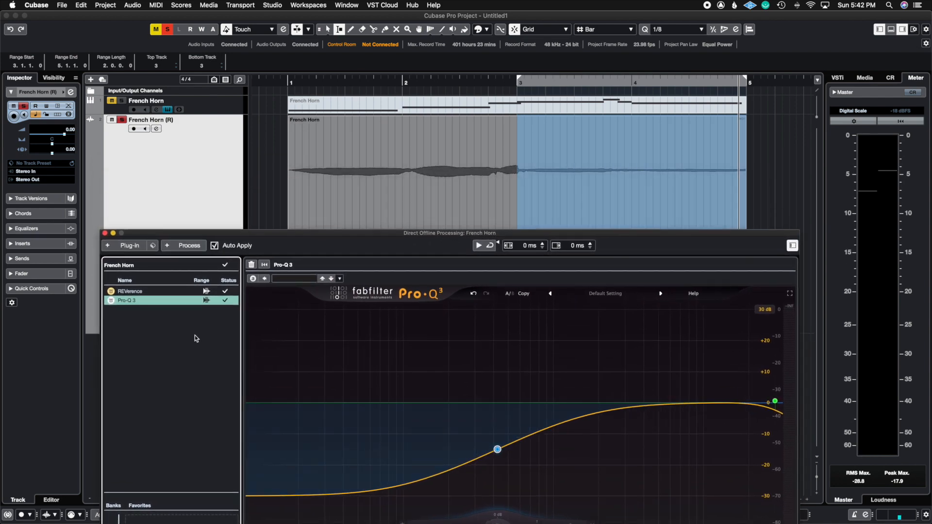
left_click_drag(226, 237, 226, 183)
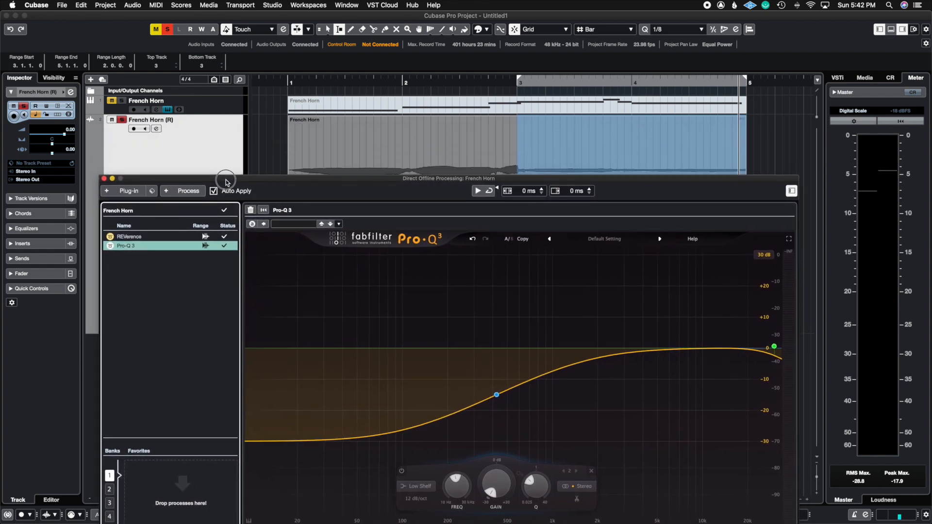
Step: Clear the range selection, reopen Direct Offline Processing, and select the whole French Horn audio event with the Object Selection tool
left_click(104, 179)
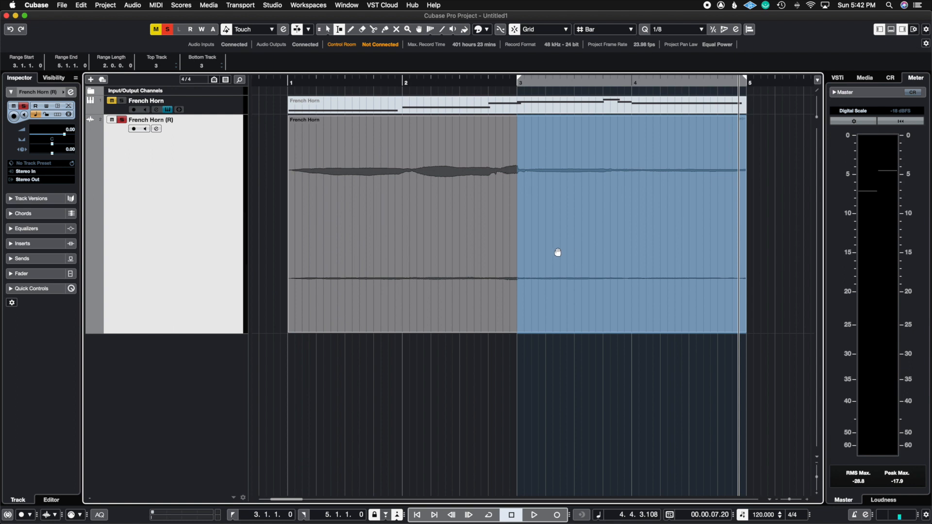
left_click(279, 167)
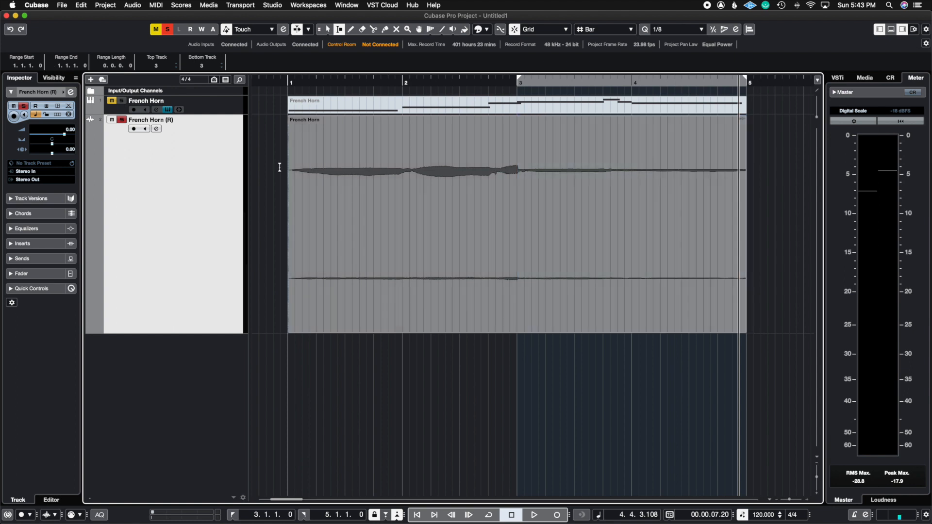
left_click(140, 6)
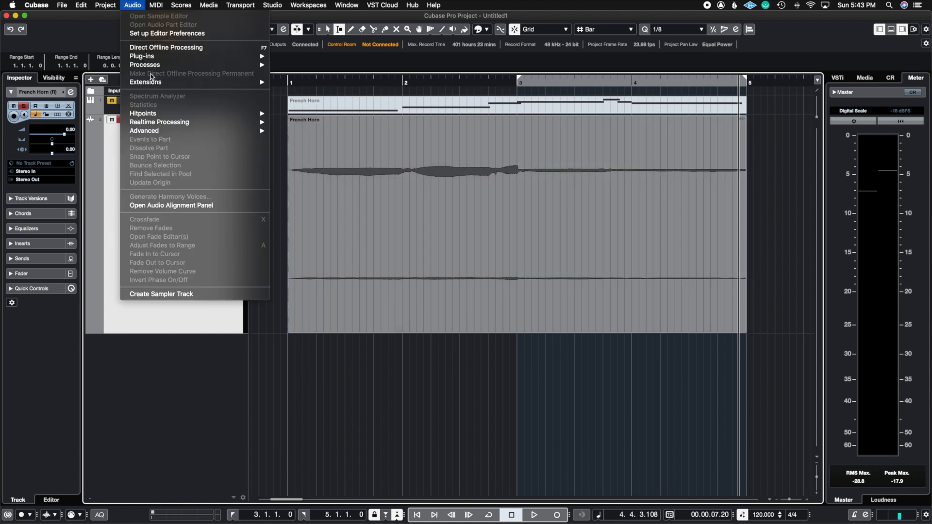
left_click(193, 48)
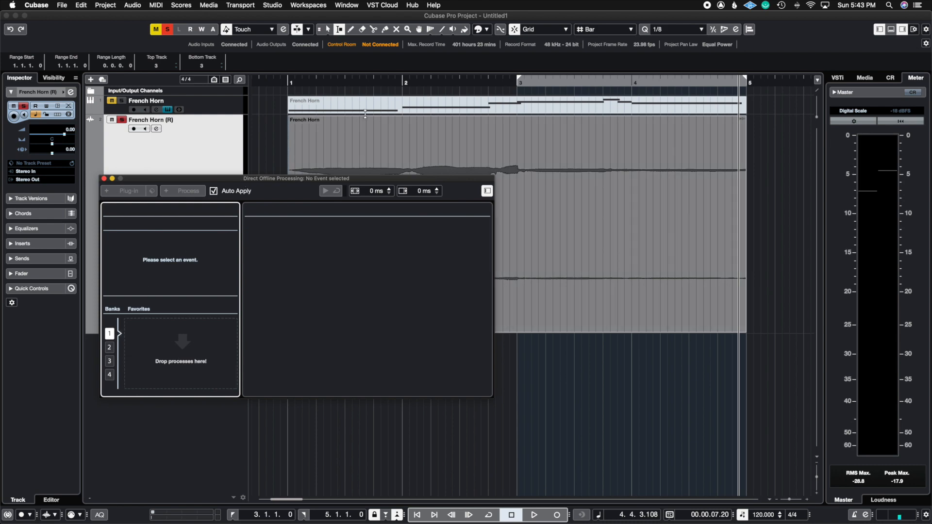
left_click(381, 168)
right_click(370, 166)
left_click(298, 165)
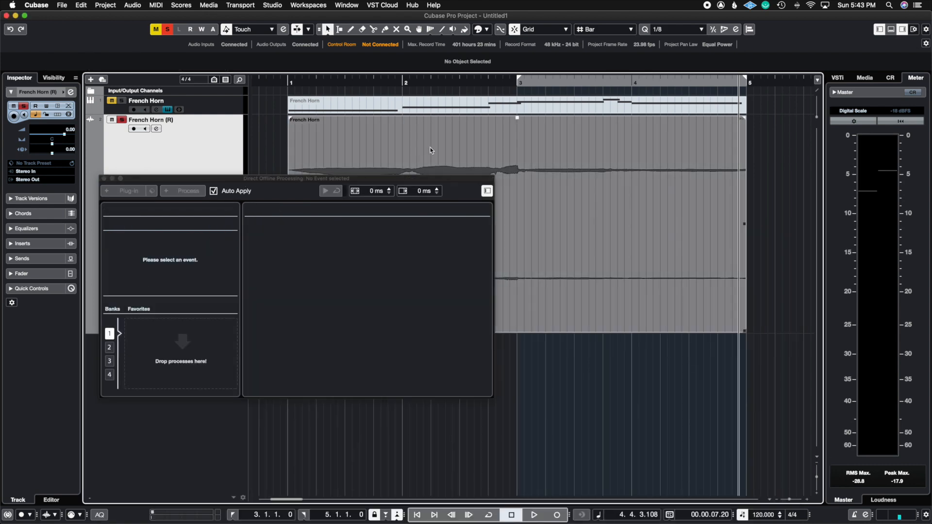
left_click(430, 151)
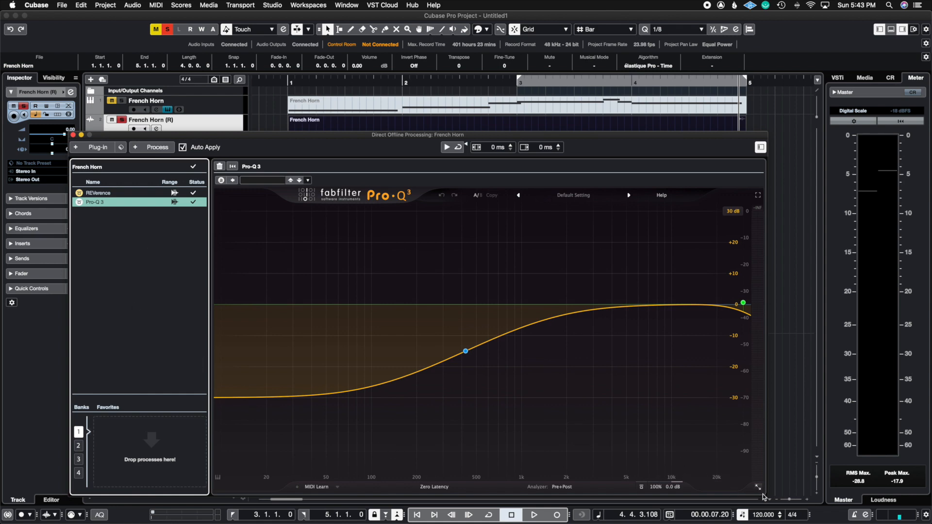
Step: Move the processing window below the waveform, bypass Pro-Q 3, and play back the event
left_click_drag(373, 136, 337, 223)
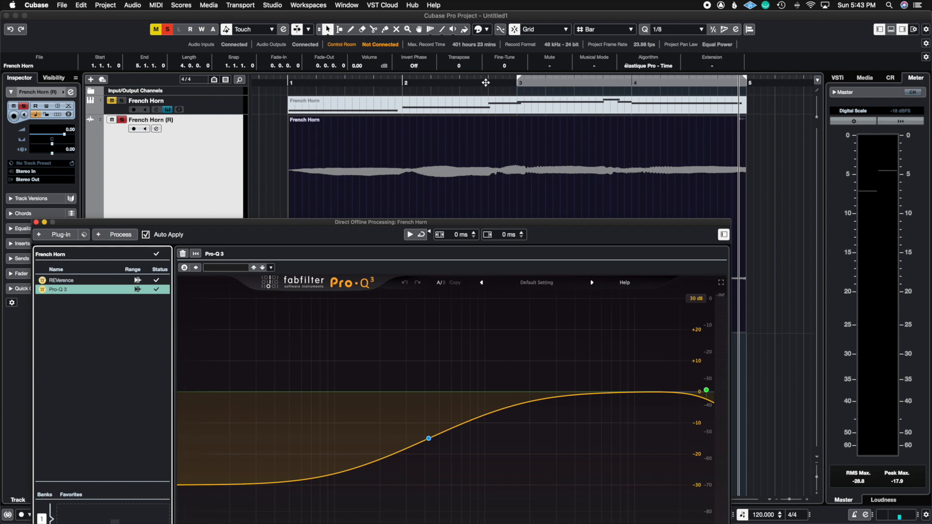
left_click(485, 83)
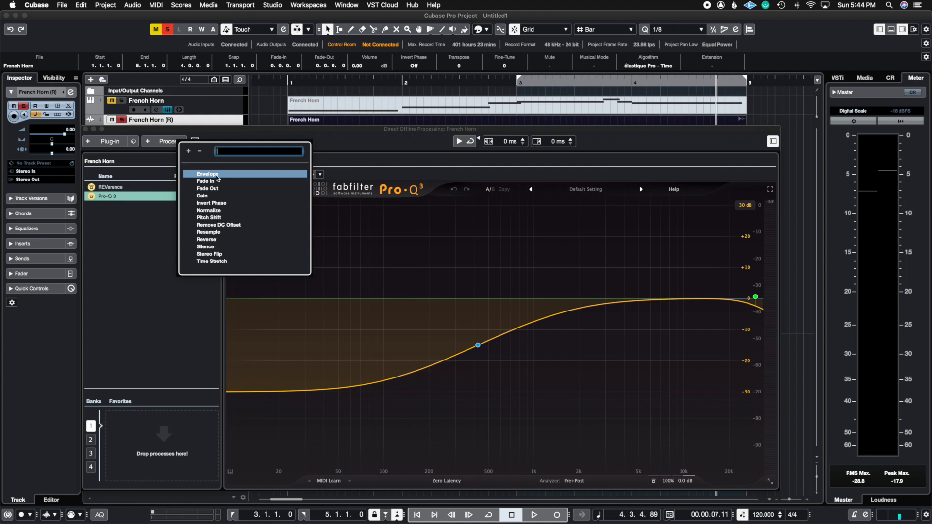
Step: Review the built-in offline audio processes and the command for making Direct Offline Processing permanent, and deselect the audio event
left_click(209, 141)
left_click(132, 5)
mouse_move(259, 64)
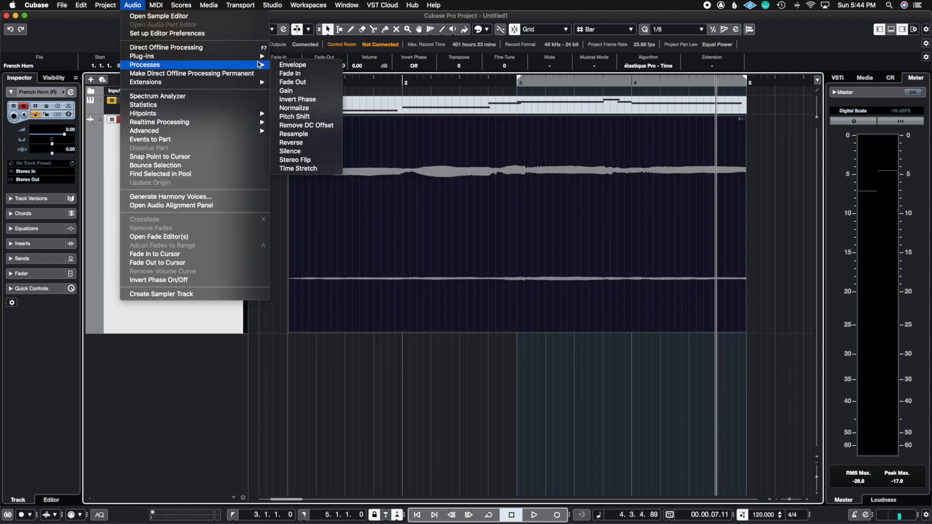
left_click(536, 187)
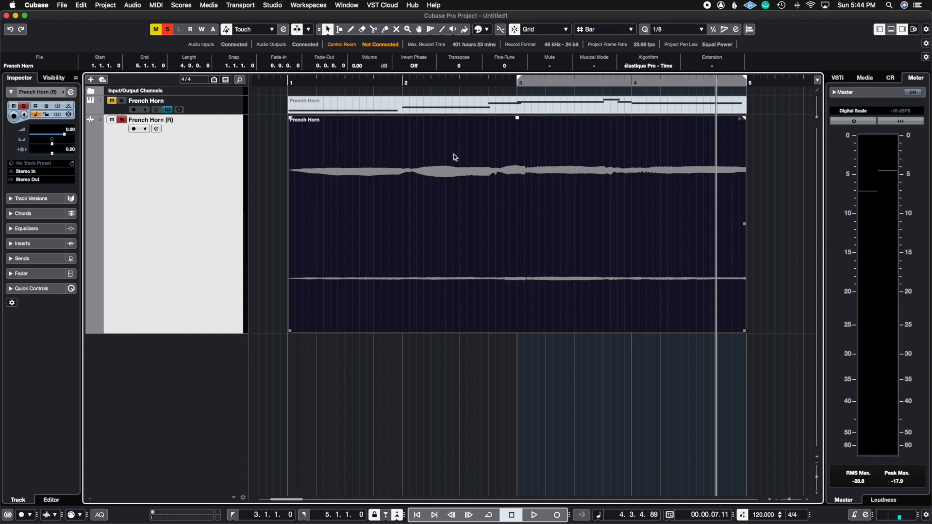
left_click(132, 5)
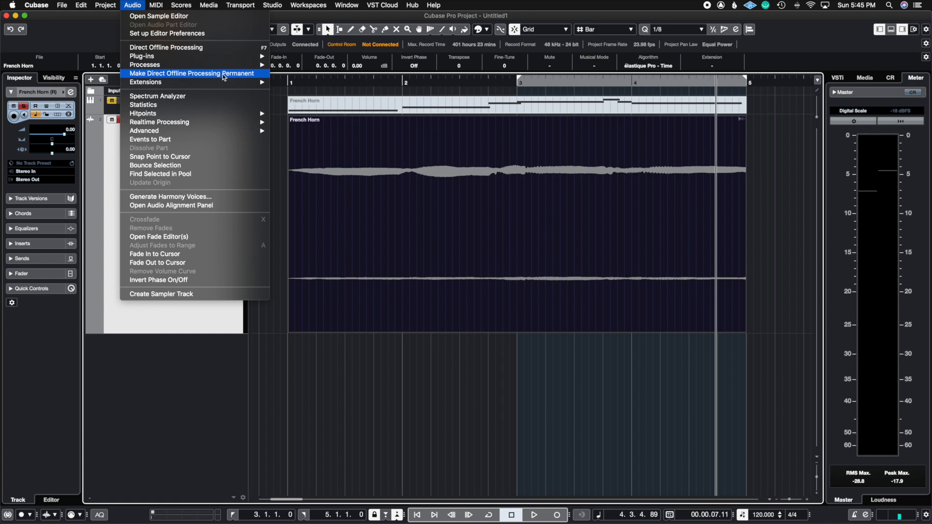
left_click(277, 165)
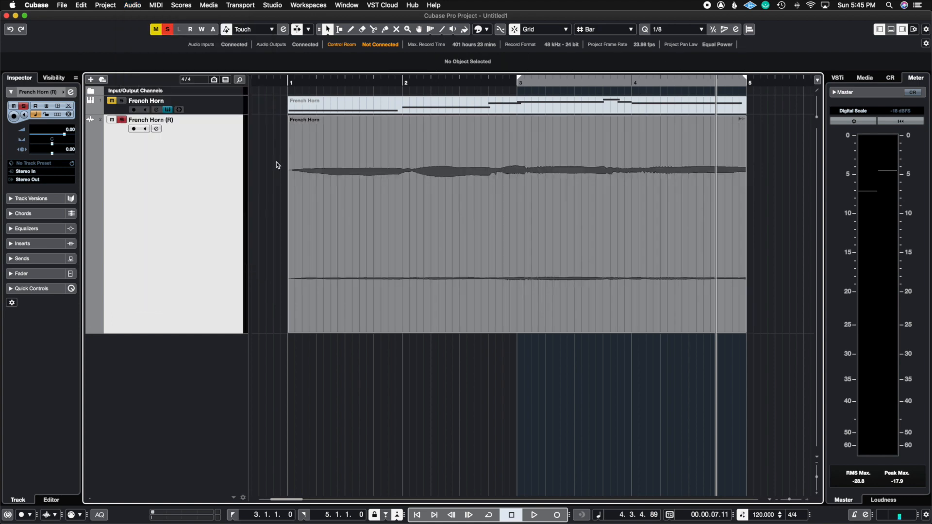